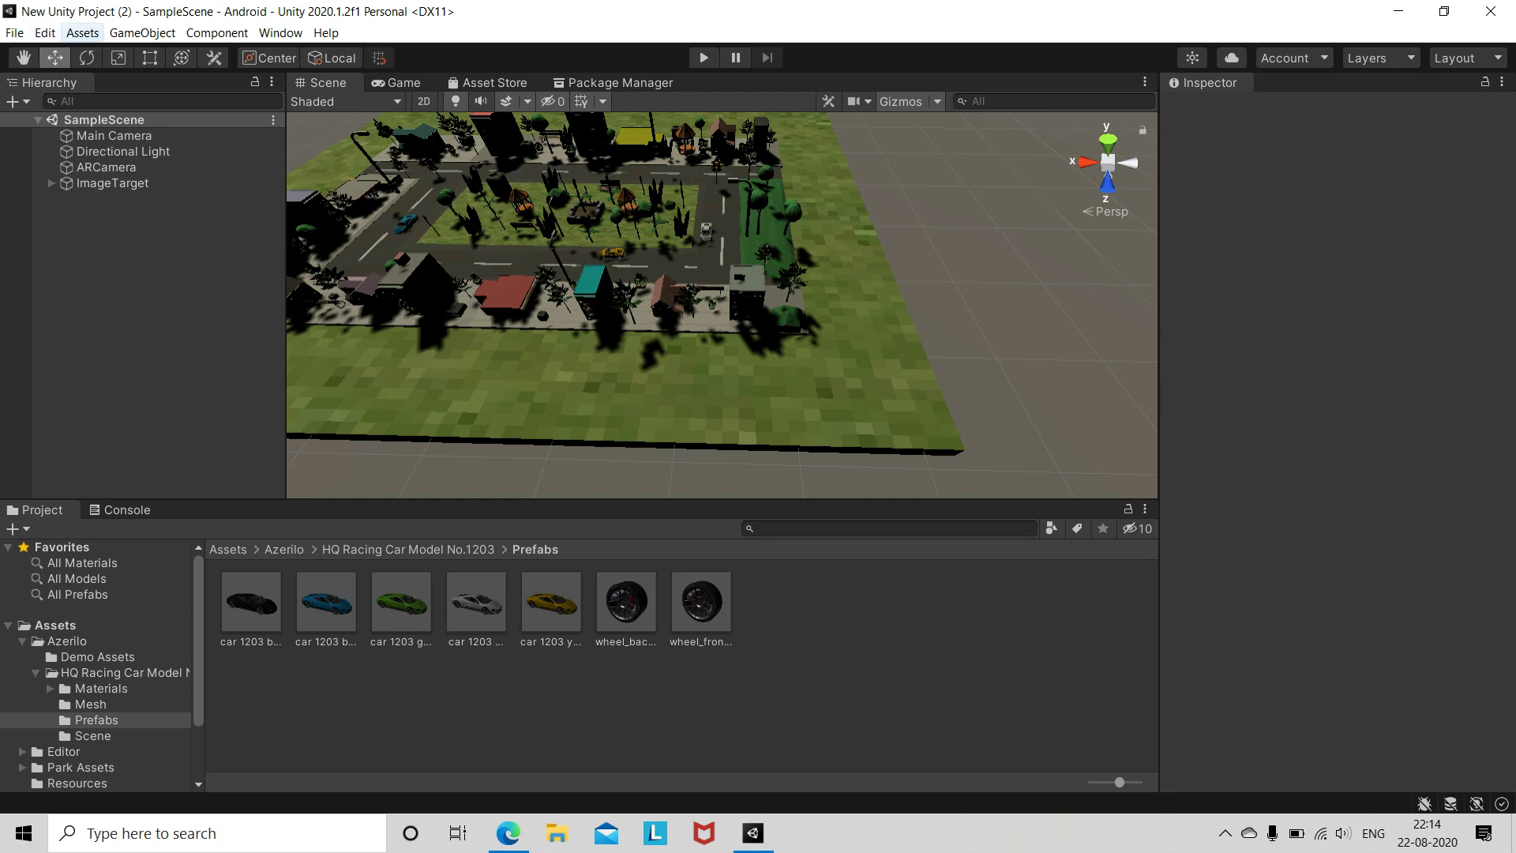
{"action": "left_click", "coordinate": [82, 32]}
{"action": "left_click", "coordinate": [142, 33]}
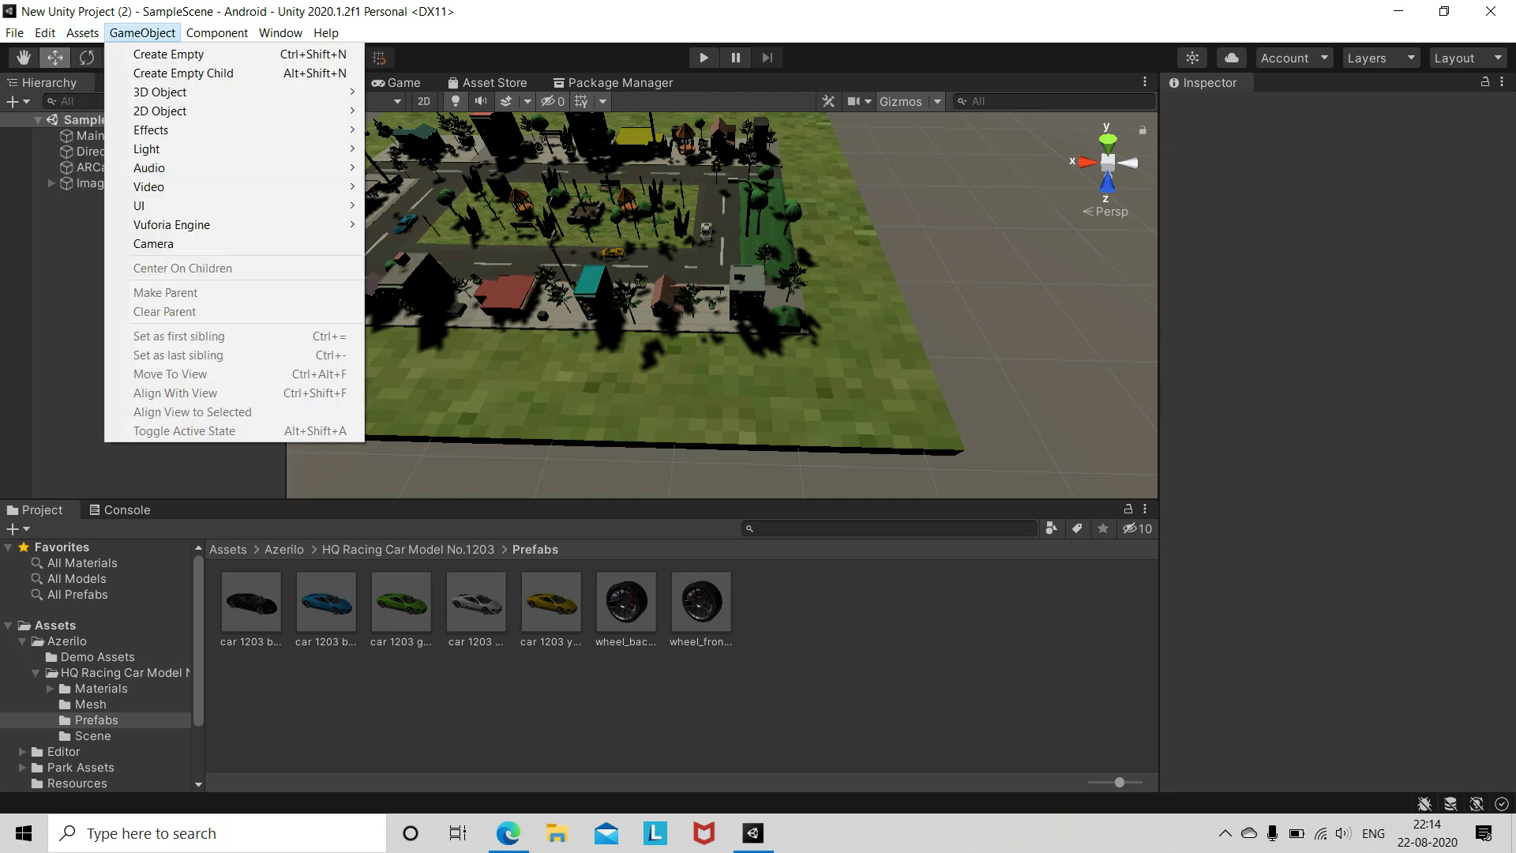
{"action": "mouse_move", "coordinate": [82, 33]}
{"action": "mouse_move", "coordinate": [130, 241]}
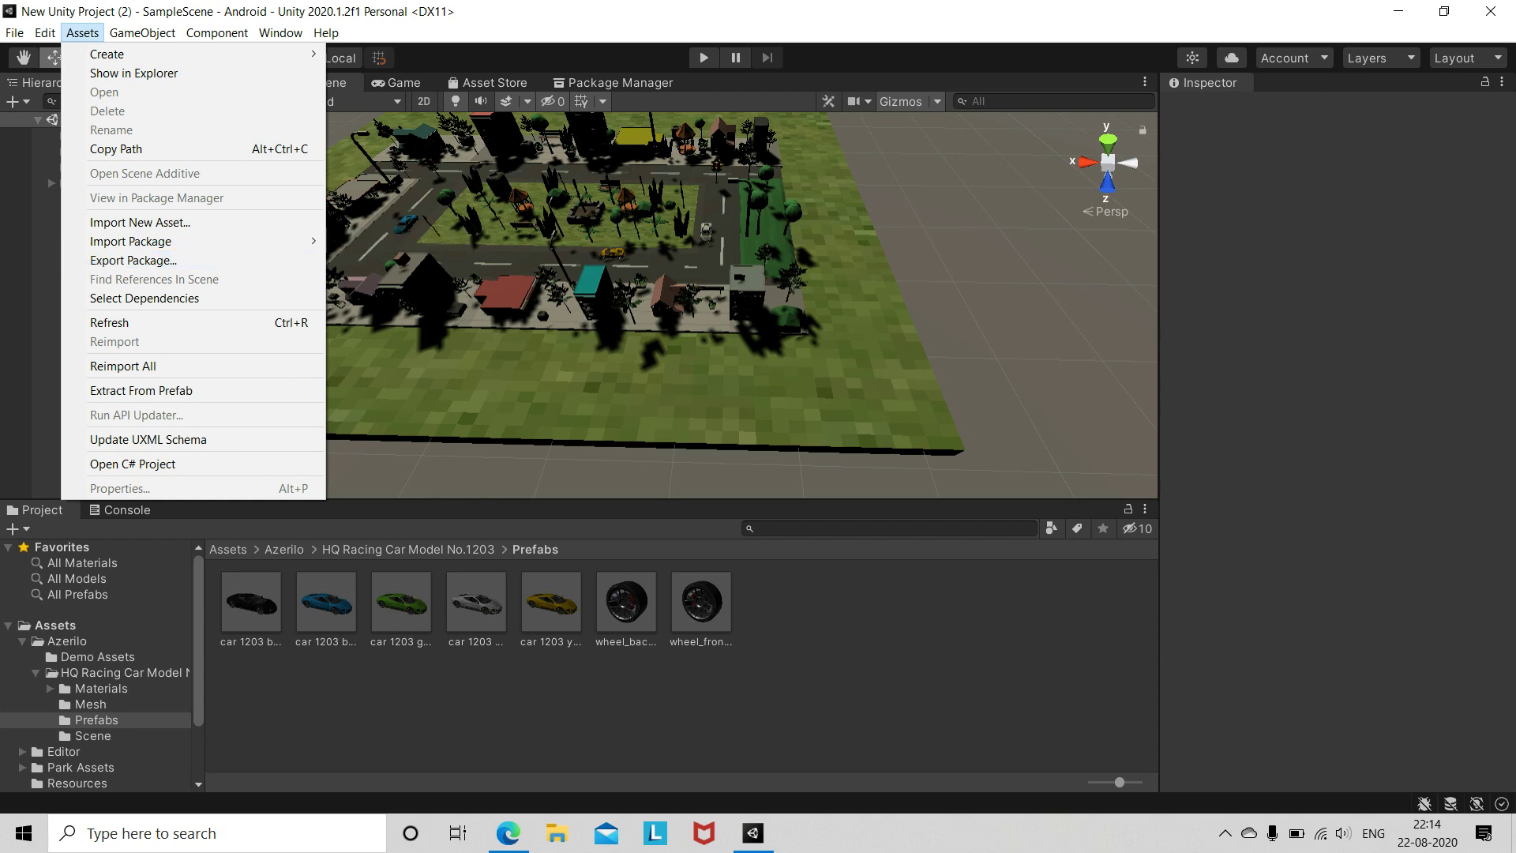
{"action": "key", "text": "Escape"}
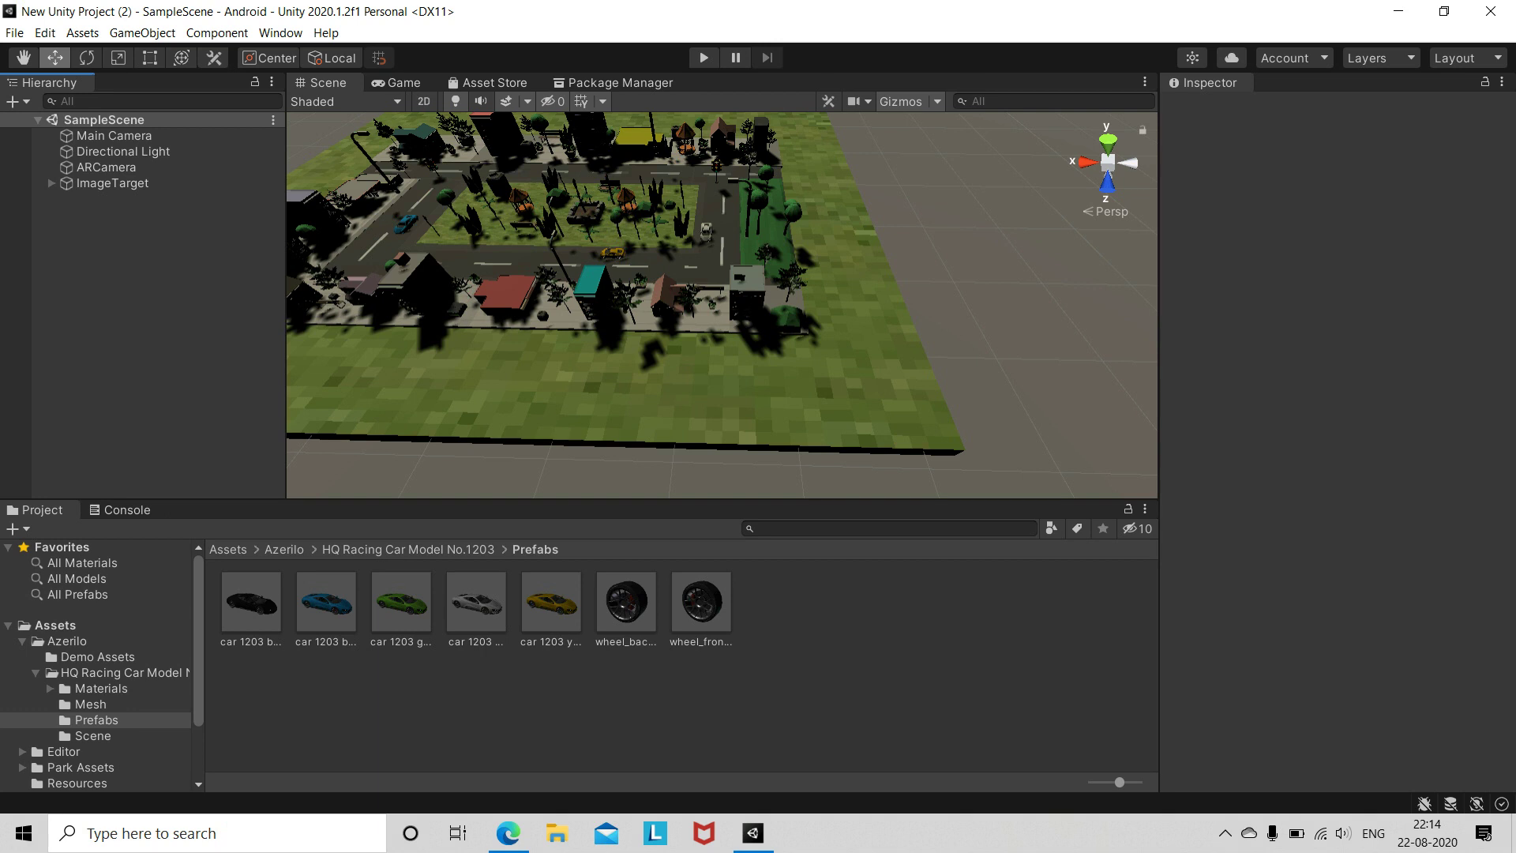
{"action": "right_click", "coordinate": [189, 365]}
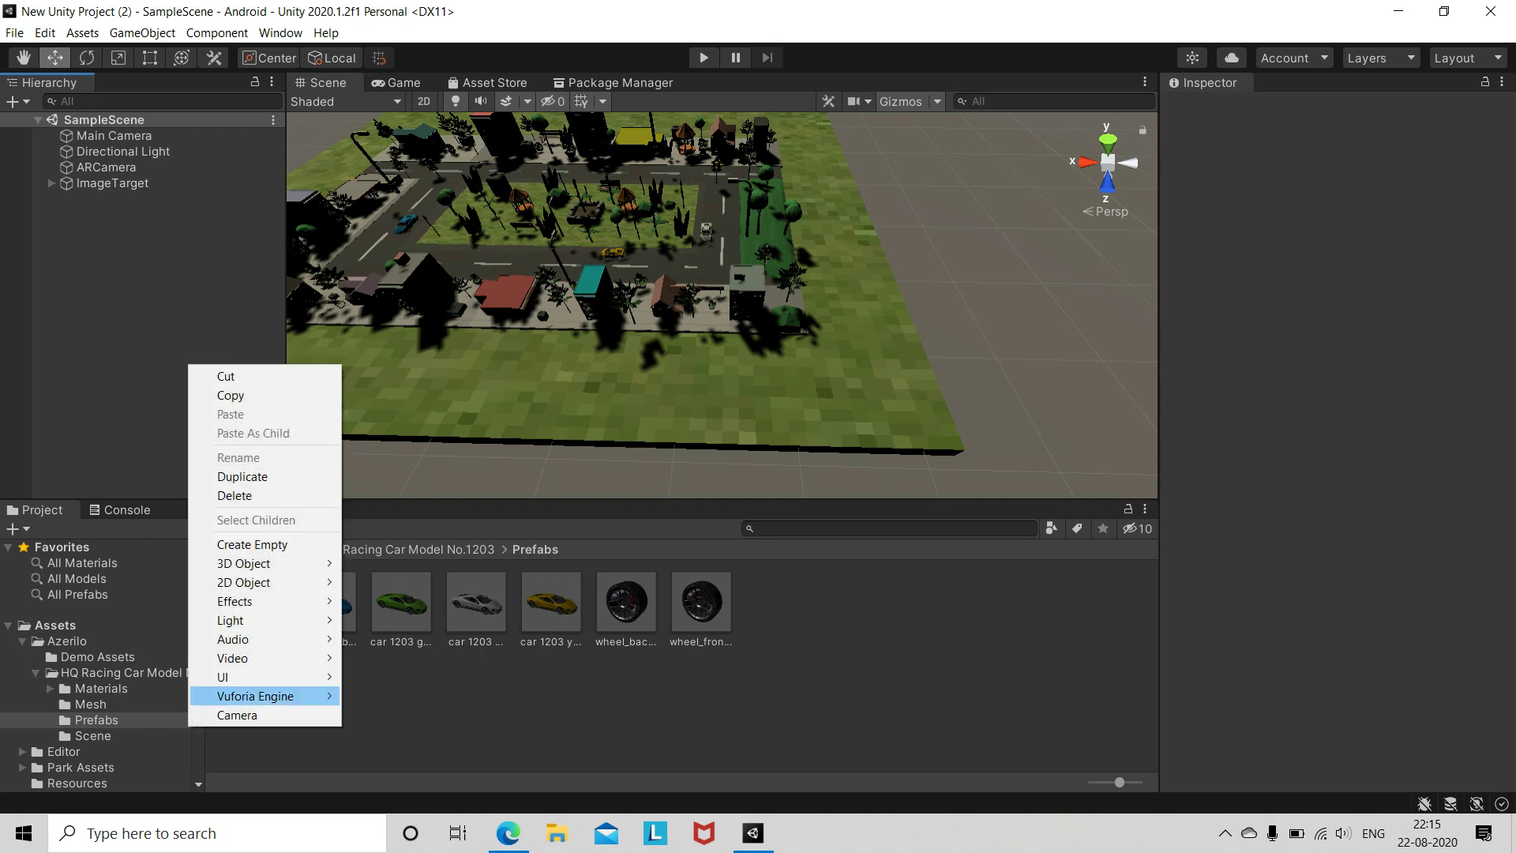
{"action": "mouse_move", "coordinate": [255, 696]}
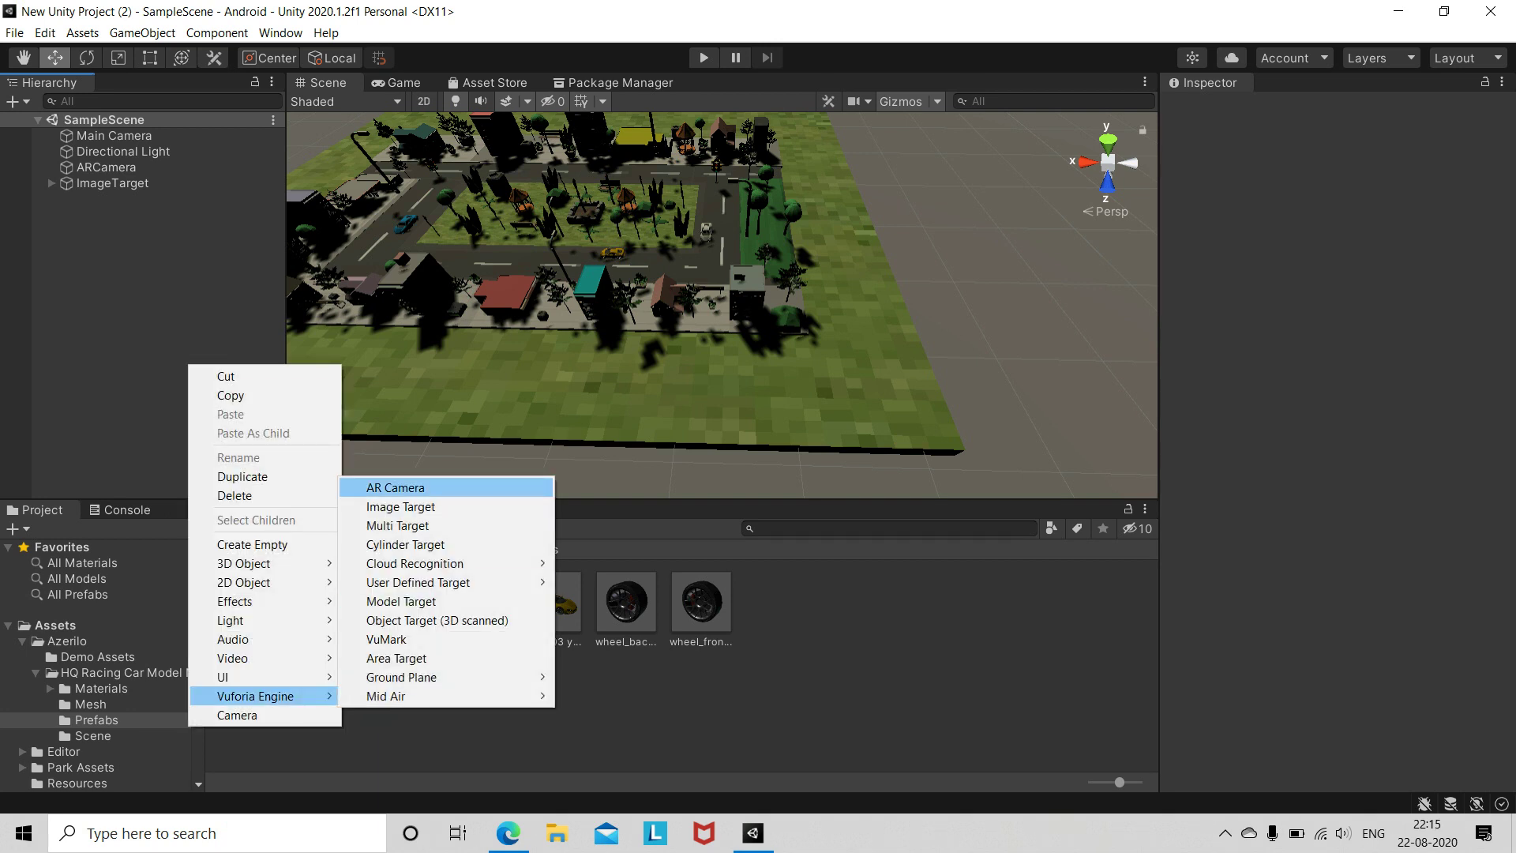
{"action": "left_click", "coordinate": [231, 395]}
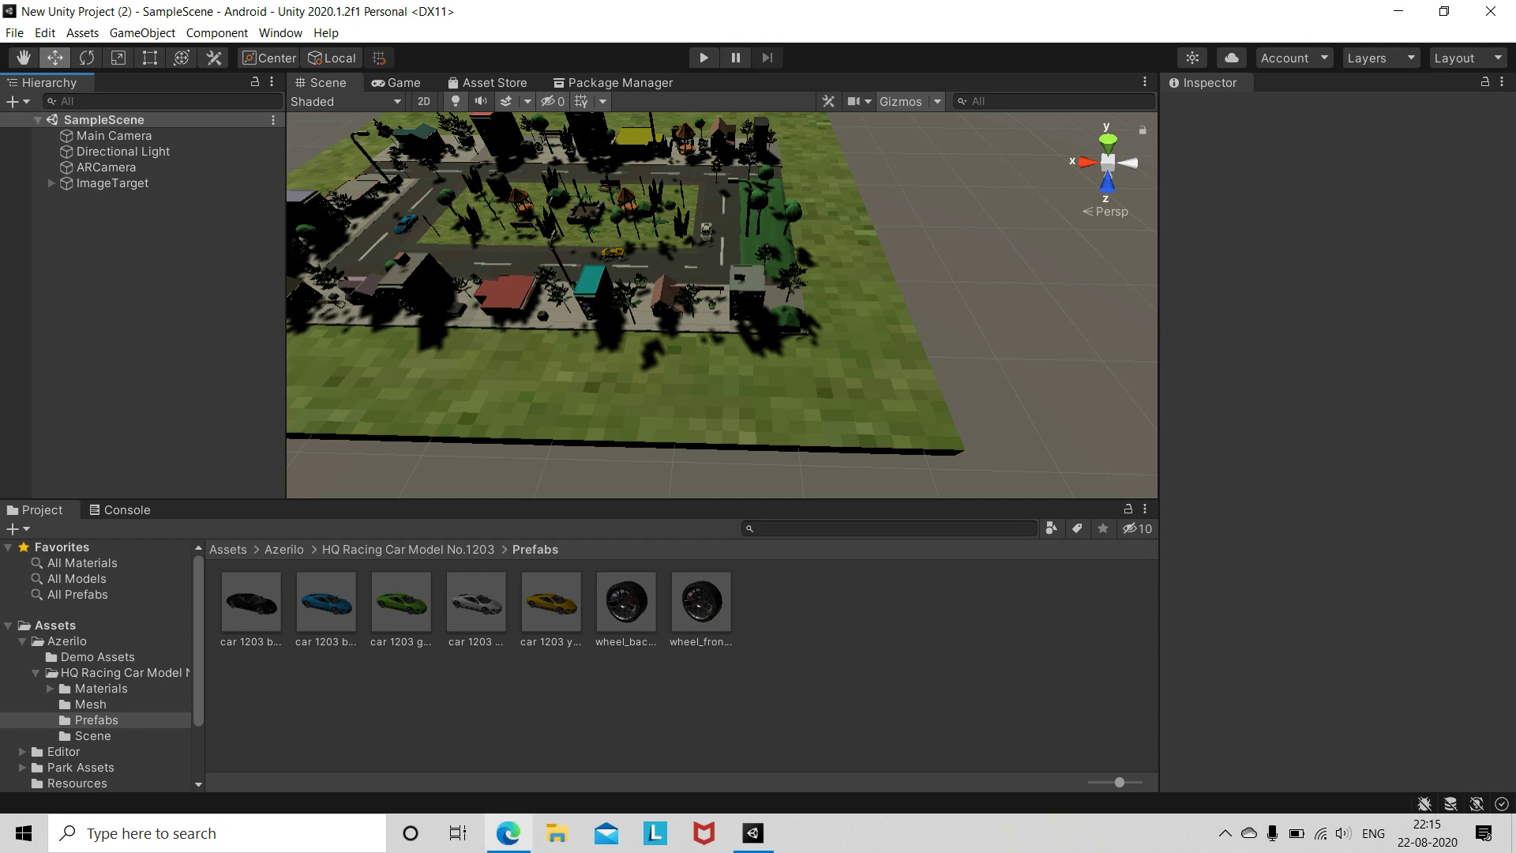
- Log in to the Vuforia developer portal and start a free development license key
{"action": "left_click", "coordinate": [508, 833]}
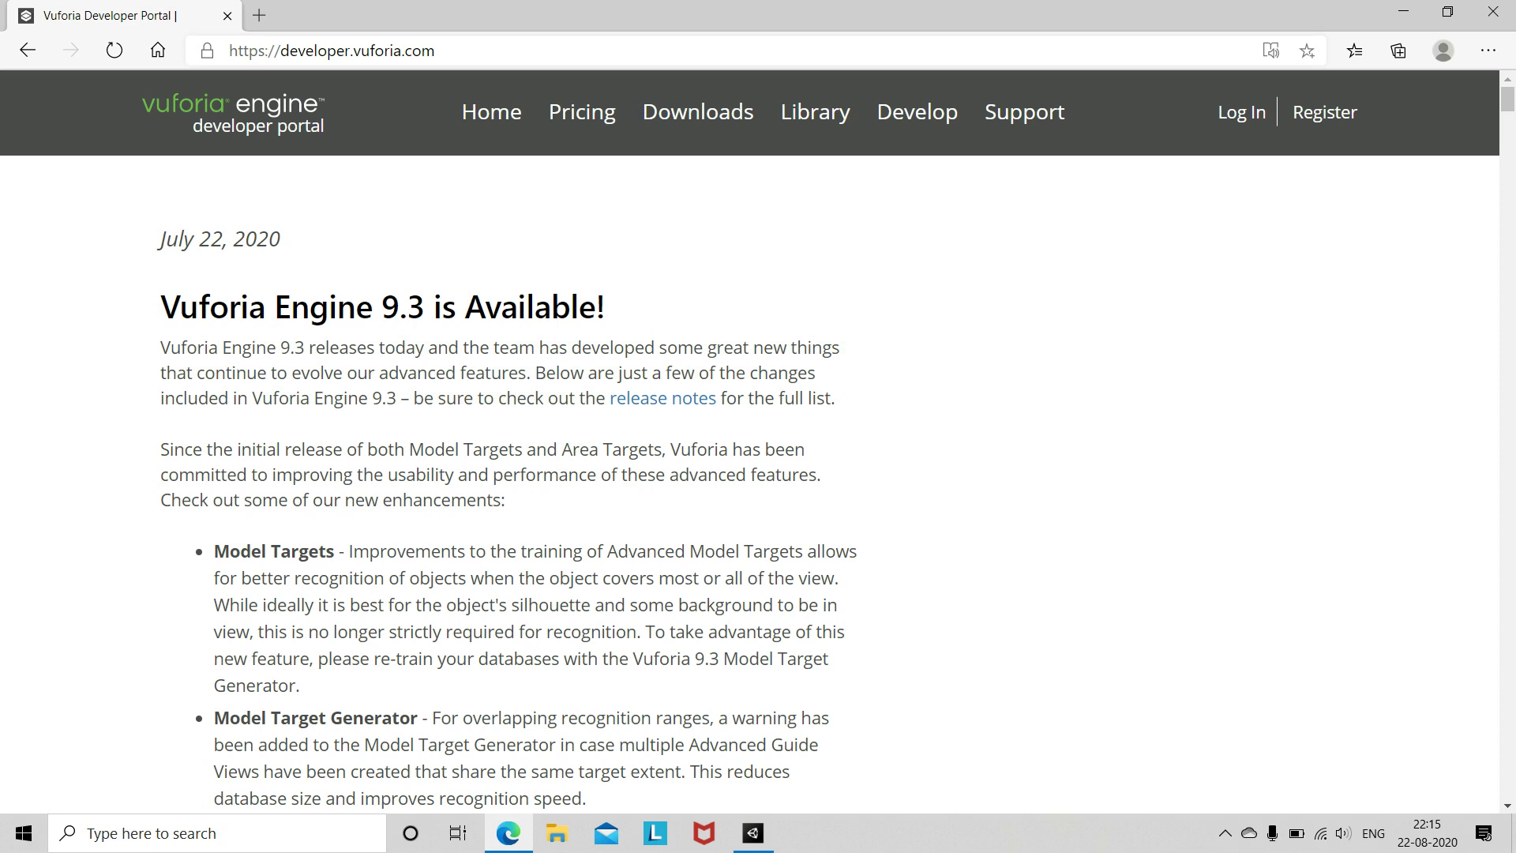
{"action": "left_click", "coordinate": [1241, 112]}
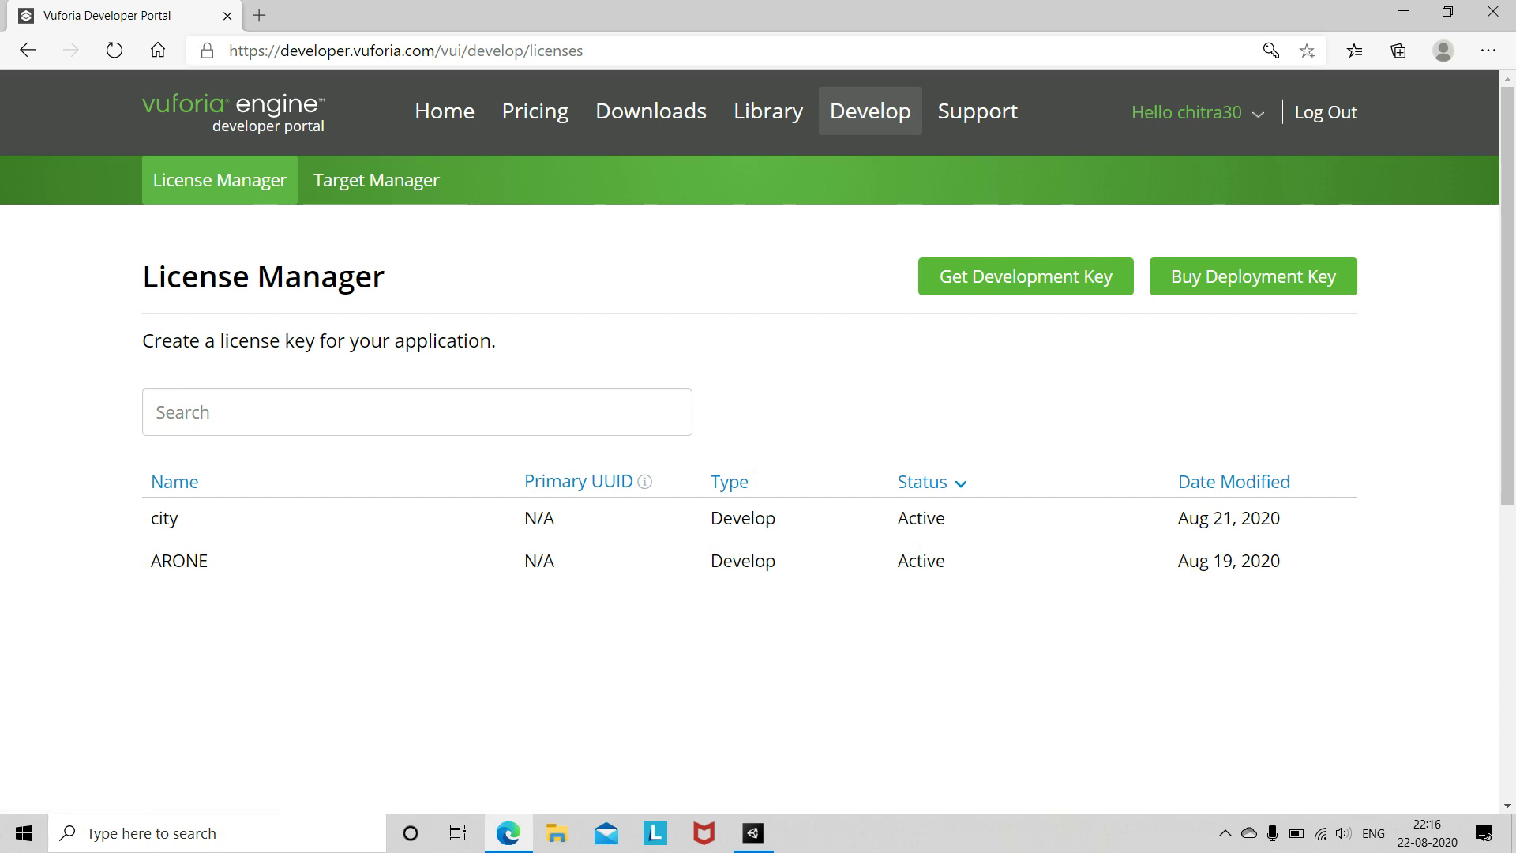
{"action": "left_click", "coordinate": [1025, 277]}
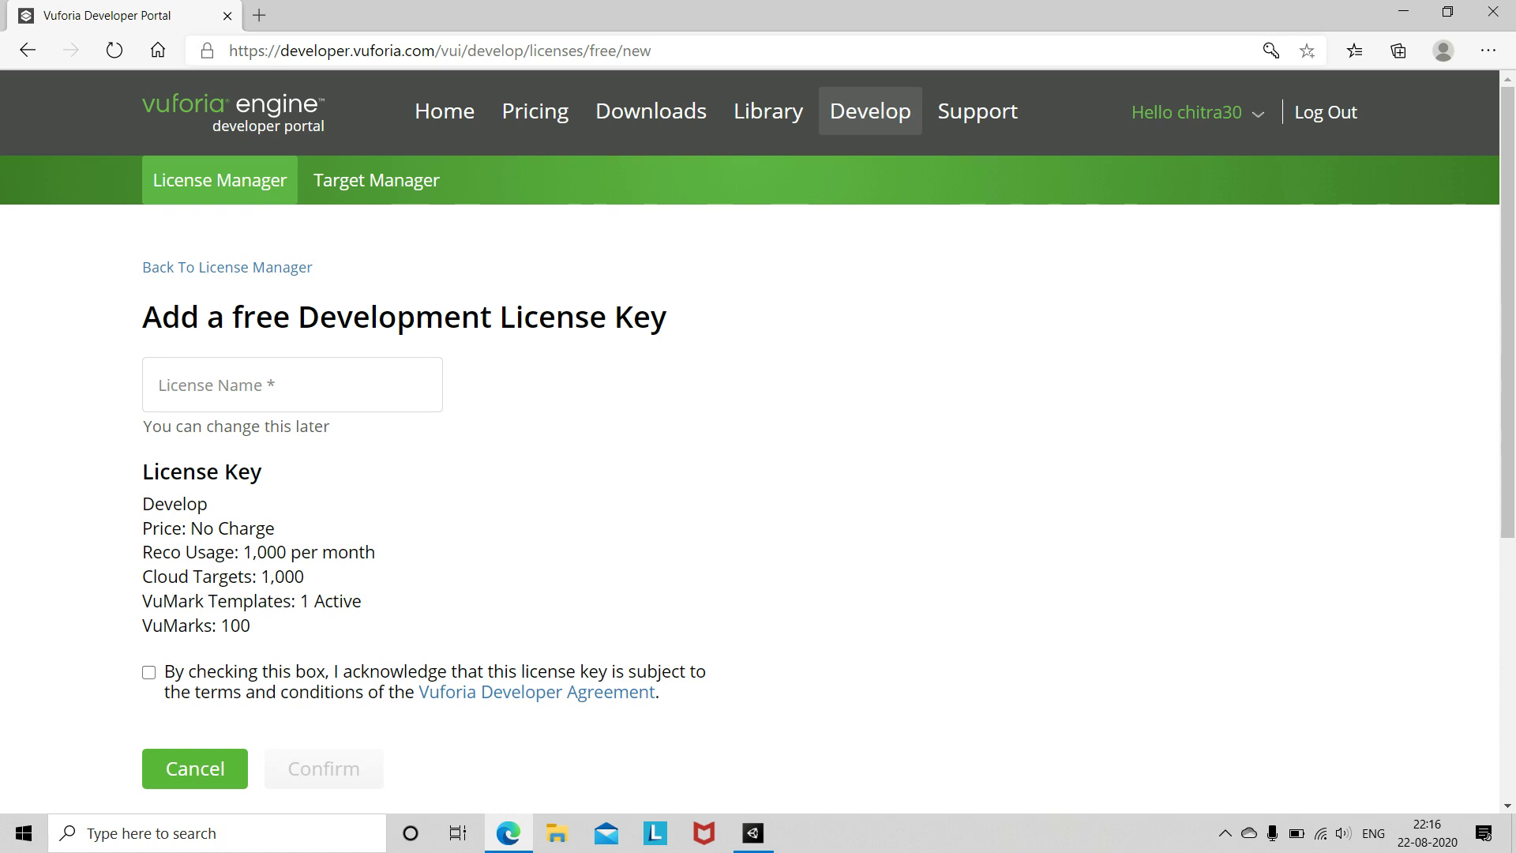
{"action": "left_click", "coordinate": [753, 833]}
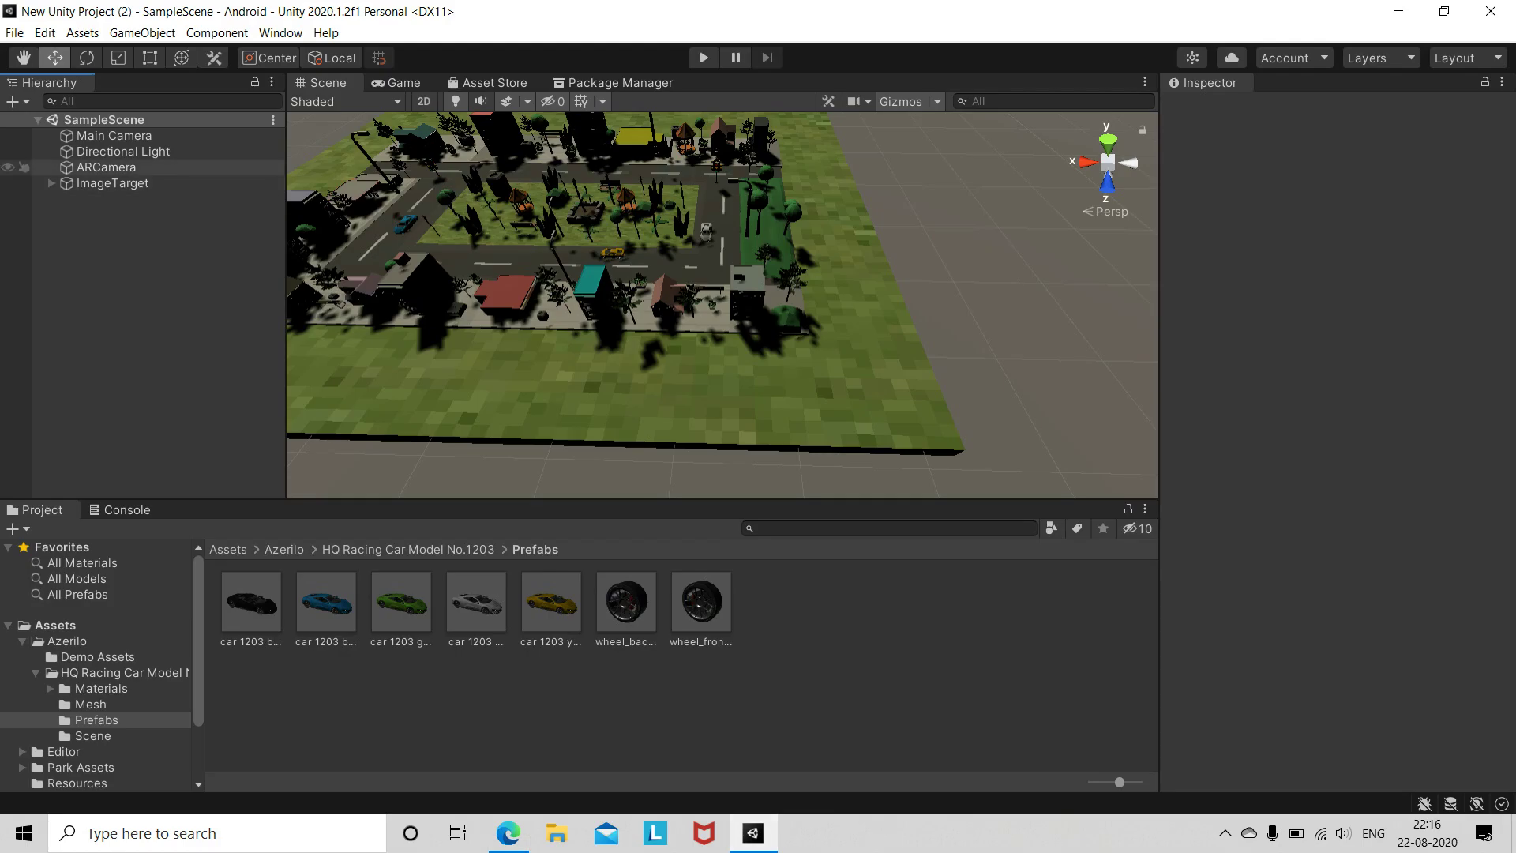
- Check the App License Key in ARCamera's Vuforia Engine configuration, then deselect ARCamera
{"action": "left_click", "coordinate": [105, 167]}
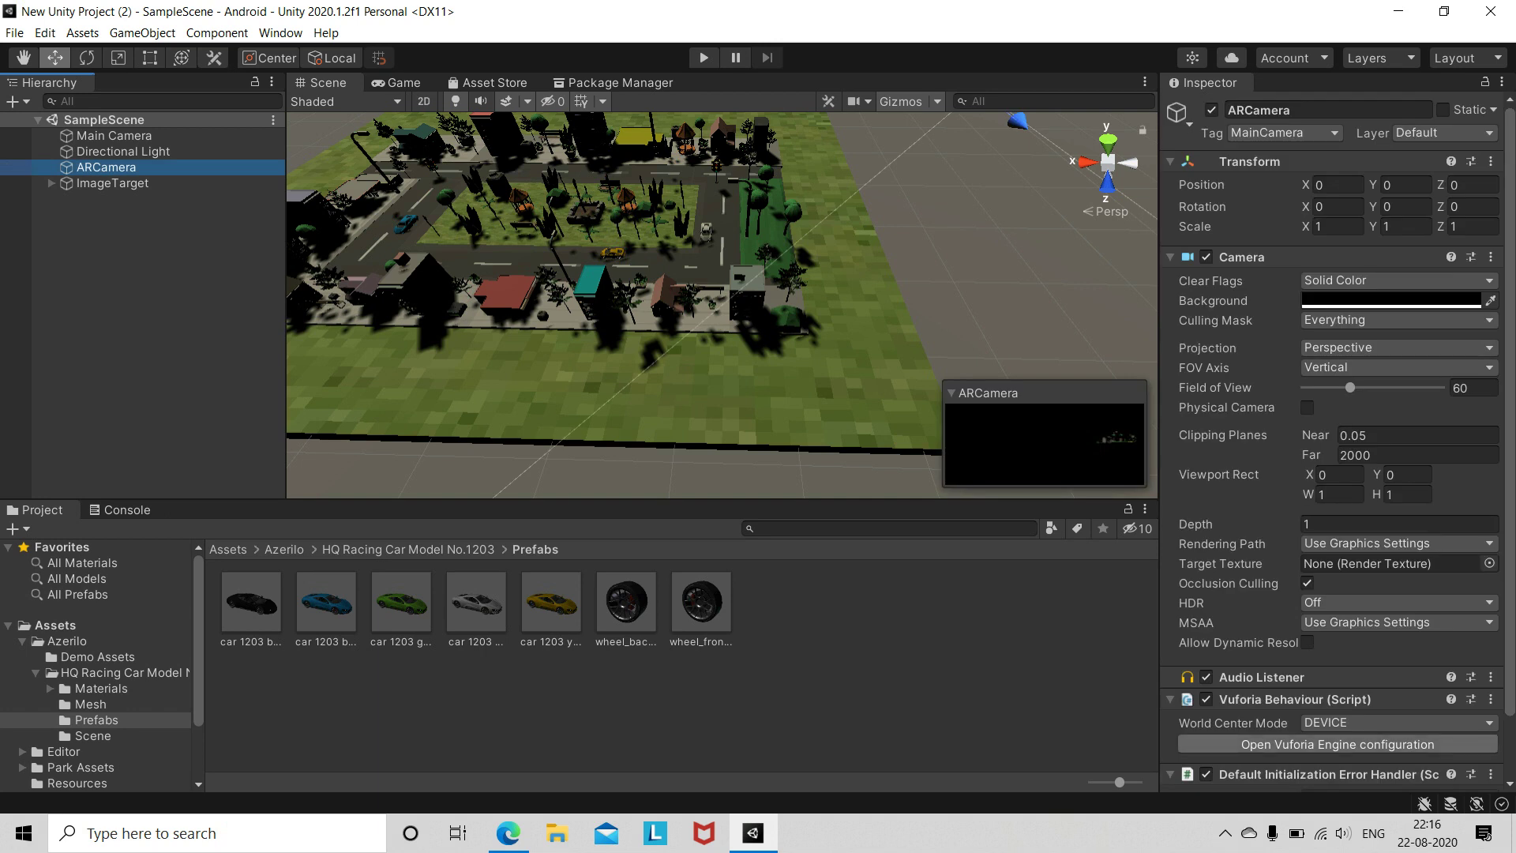
{"action": "left_click", "coordinate": [1337, 743]}
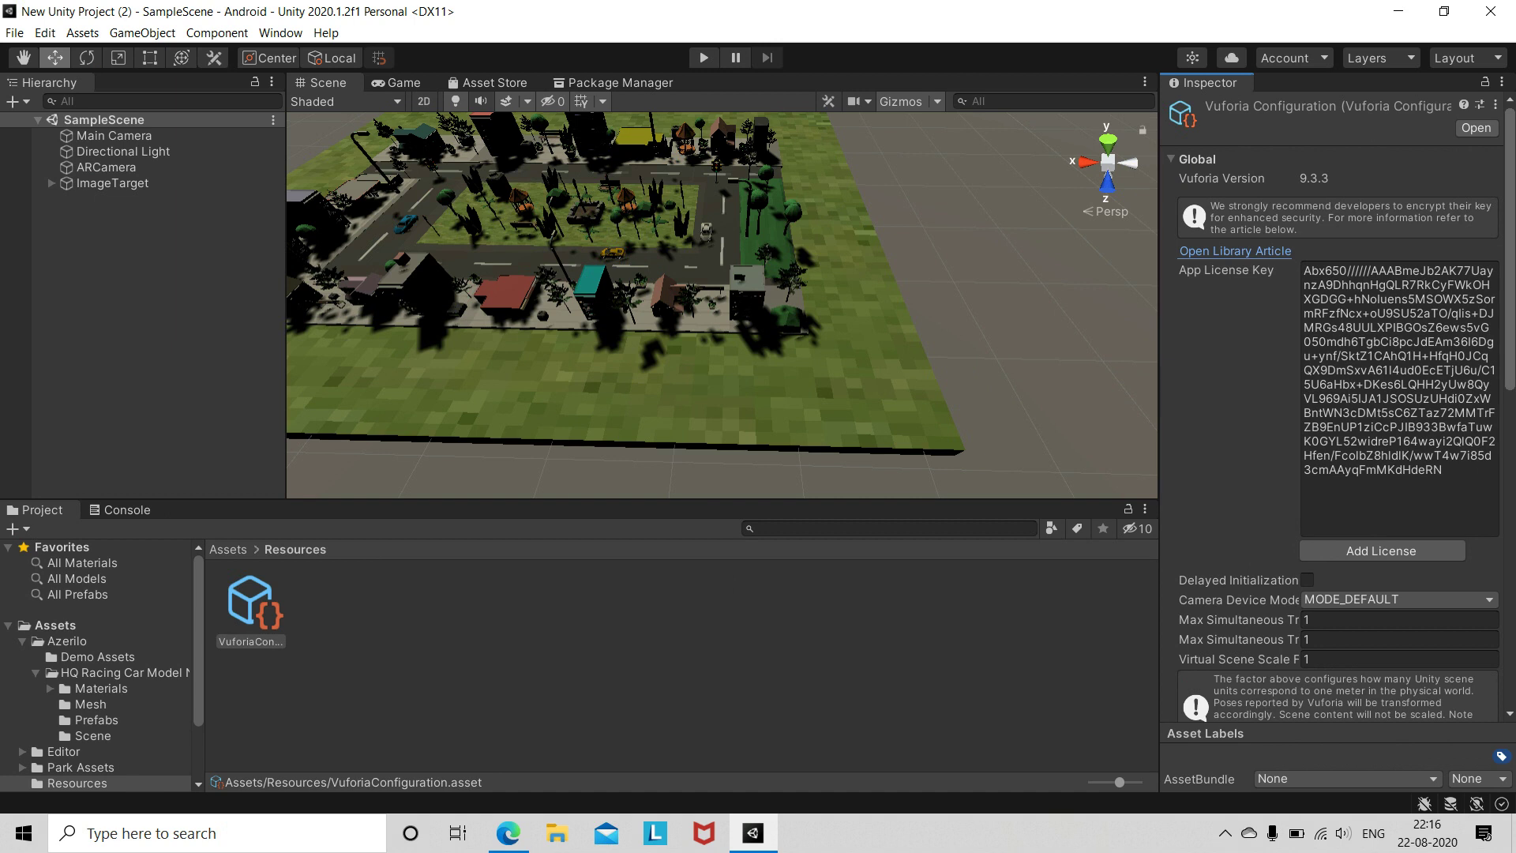
{"action": "left_click", "coordinate": [105, 167]}
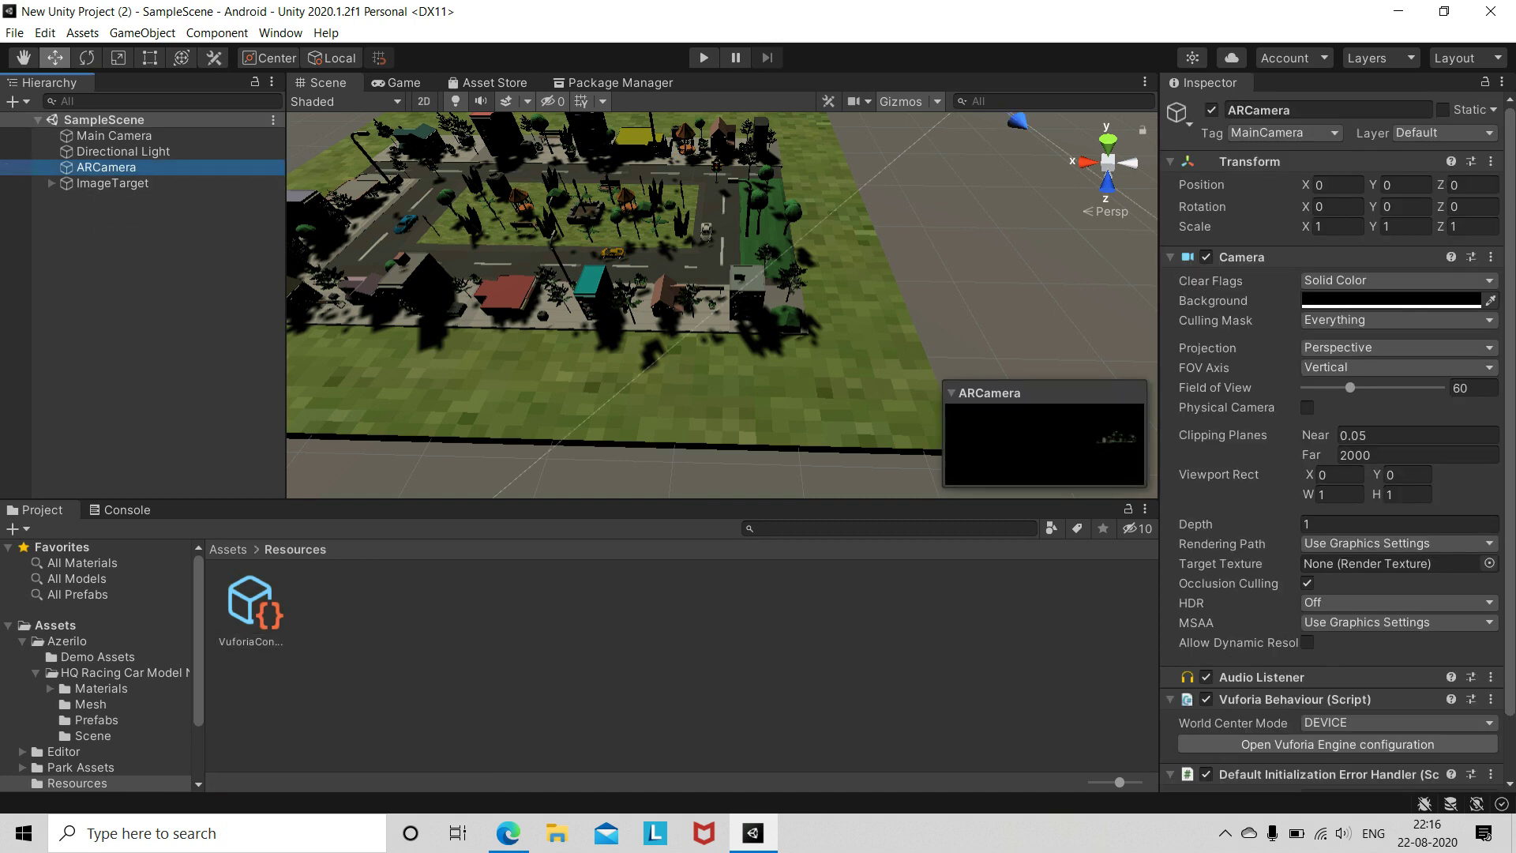
{"action": "key", "text": "shift+d"}
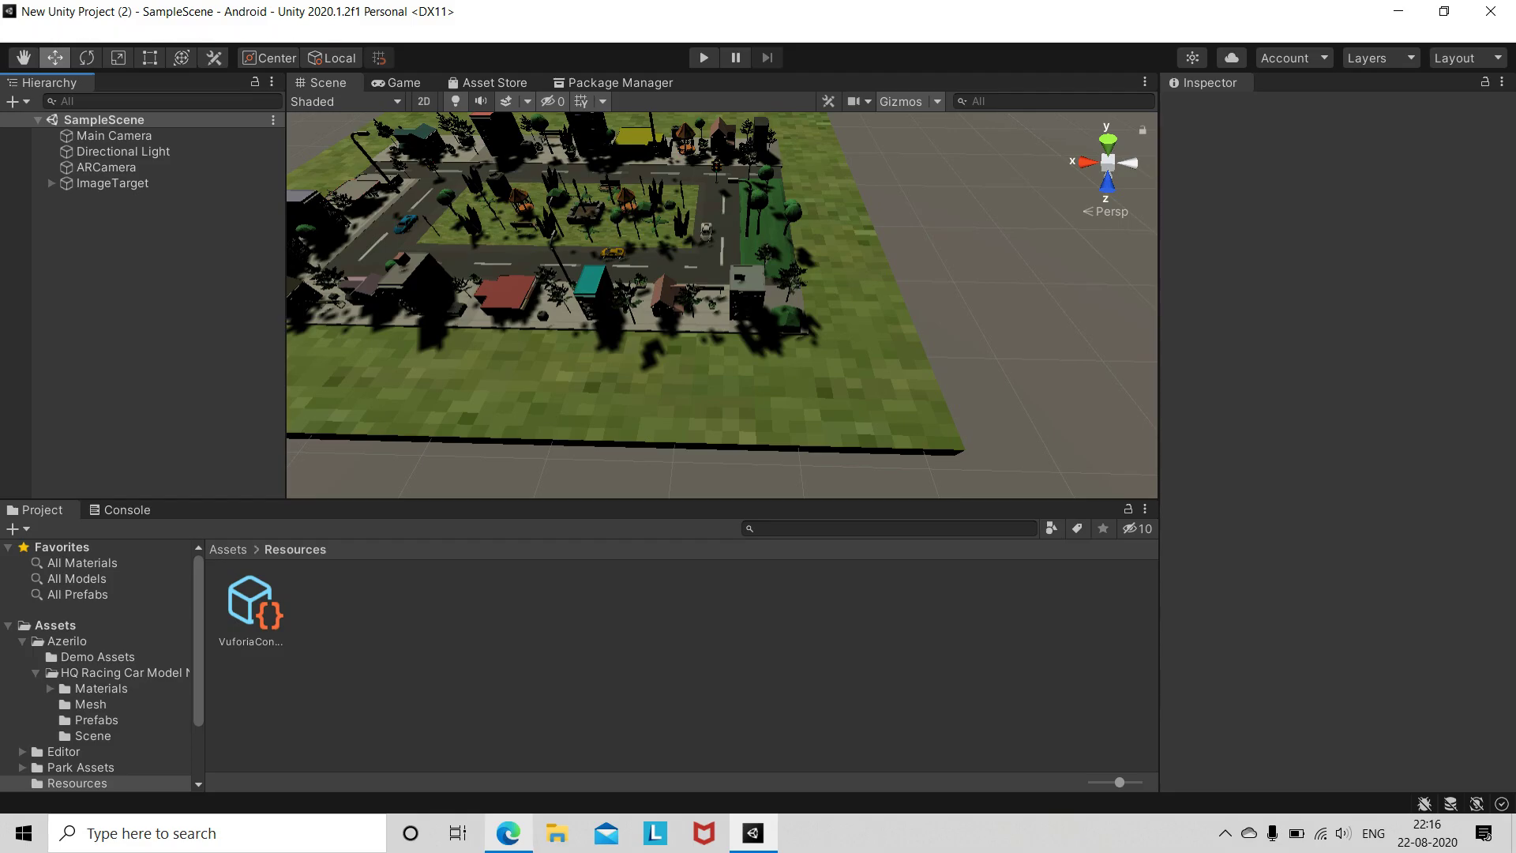
{"action": "left_click", "coordinate": [508, 833]}
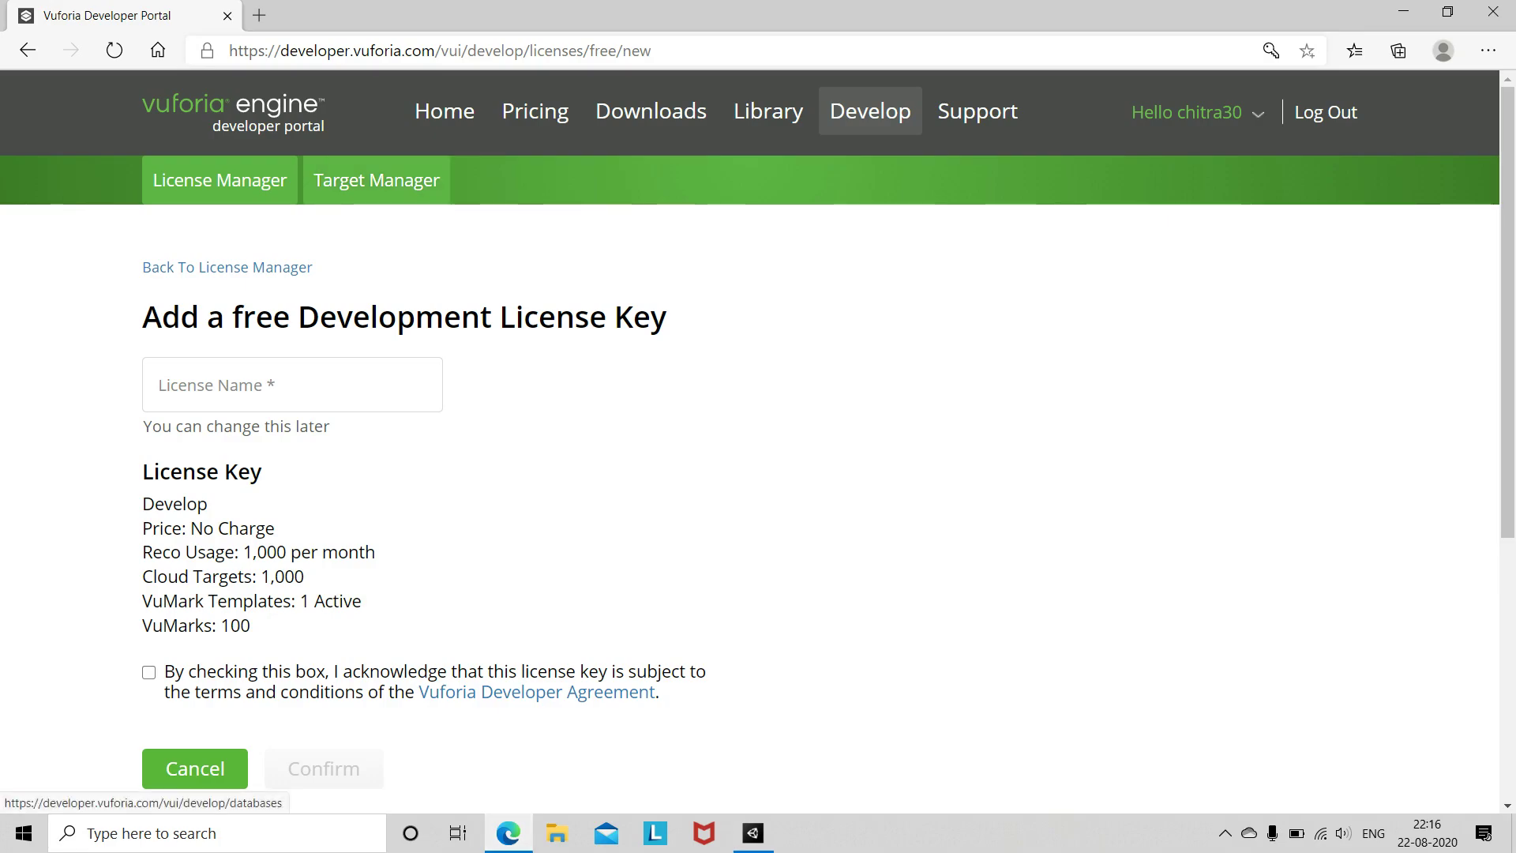
- Open the mycity image target's details in the MyCity target database
{"action": "left_click", "coordinate": [376, 180]}
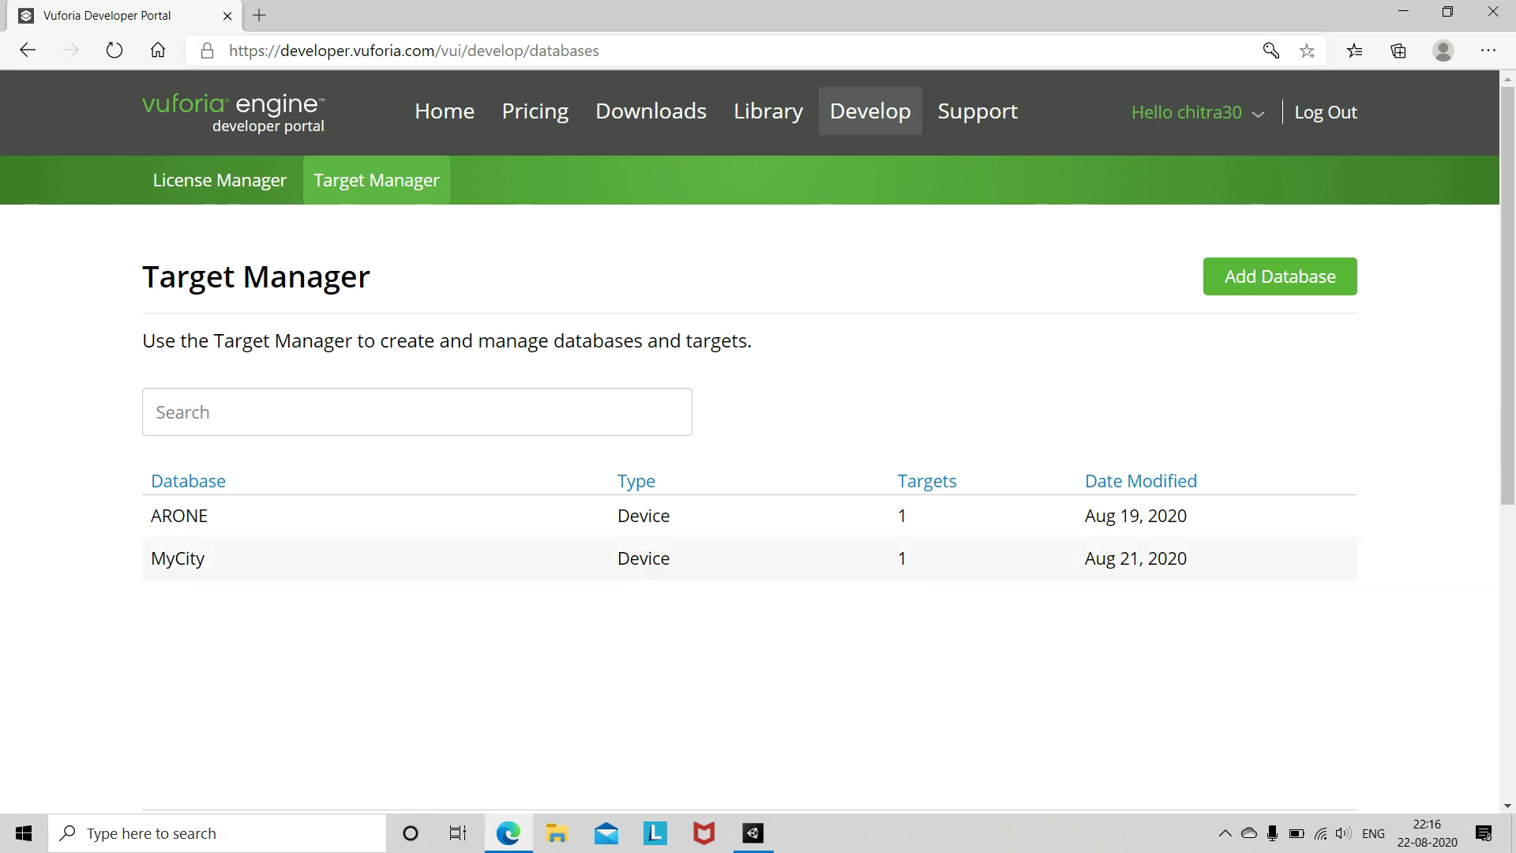
{"action": "left_click", "coordinate": [178, 558]}
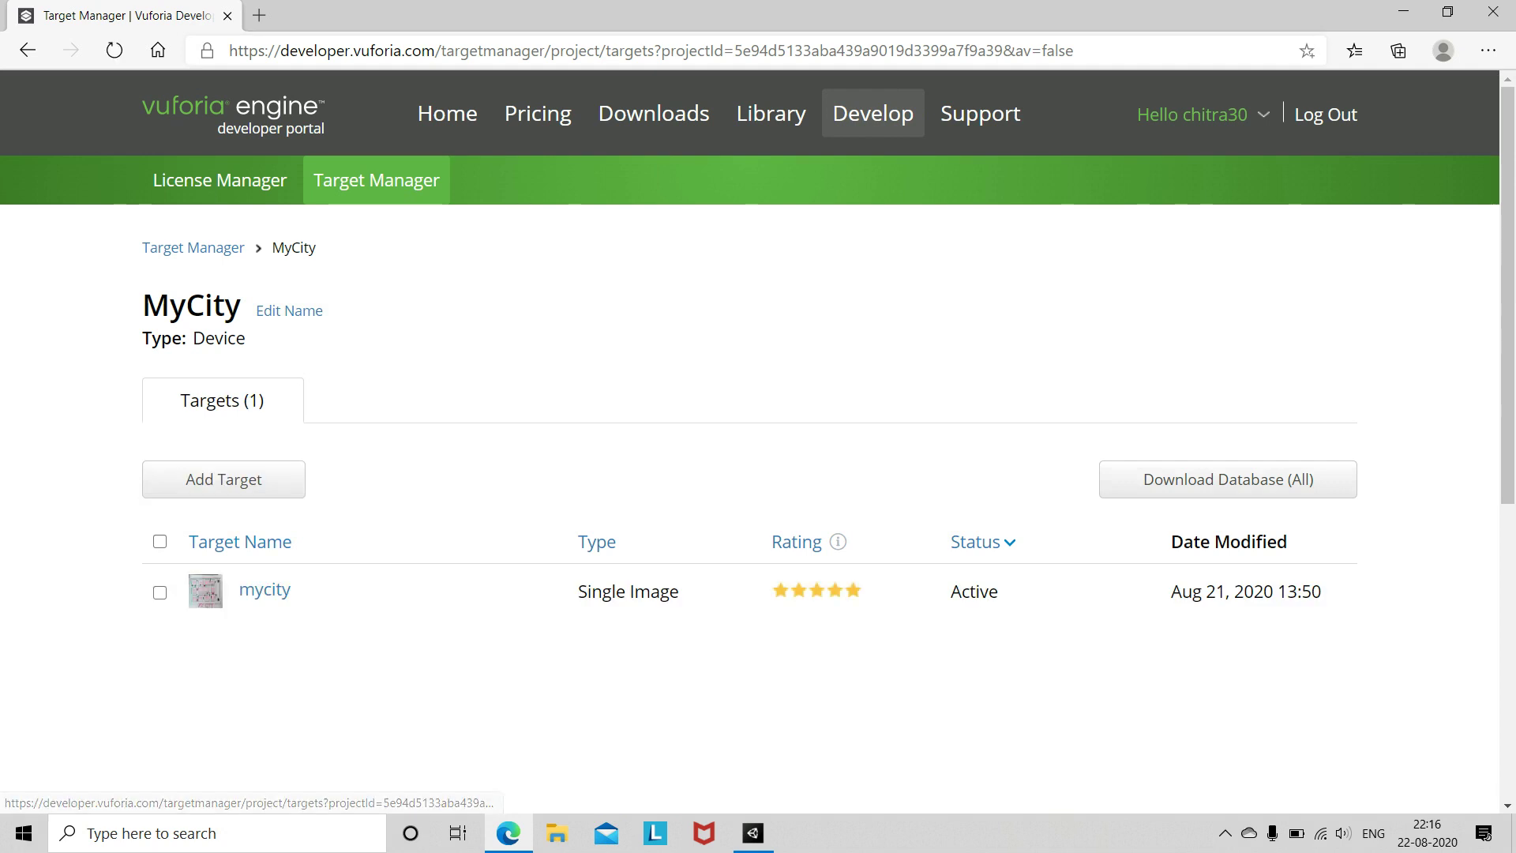
{"action": "left_click", "coordinate": [268, 592]}
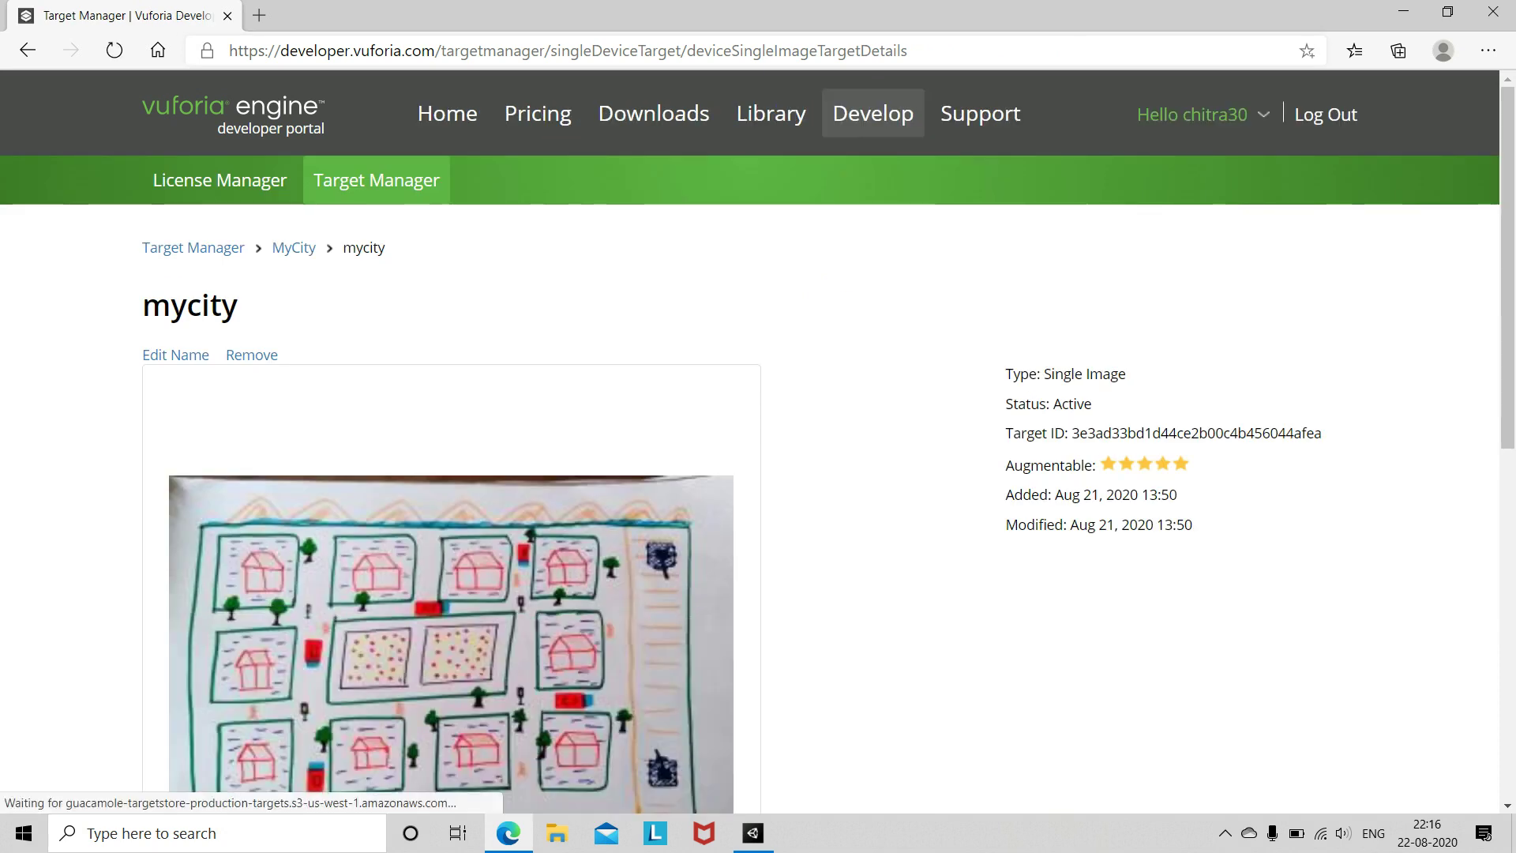
{"action": "scroll", "coordinate": [758, 442], "scroll_direction": "down", "scroll_amount": 4}
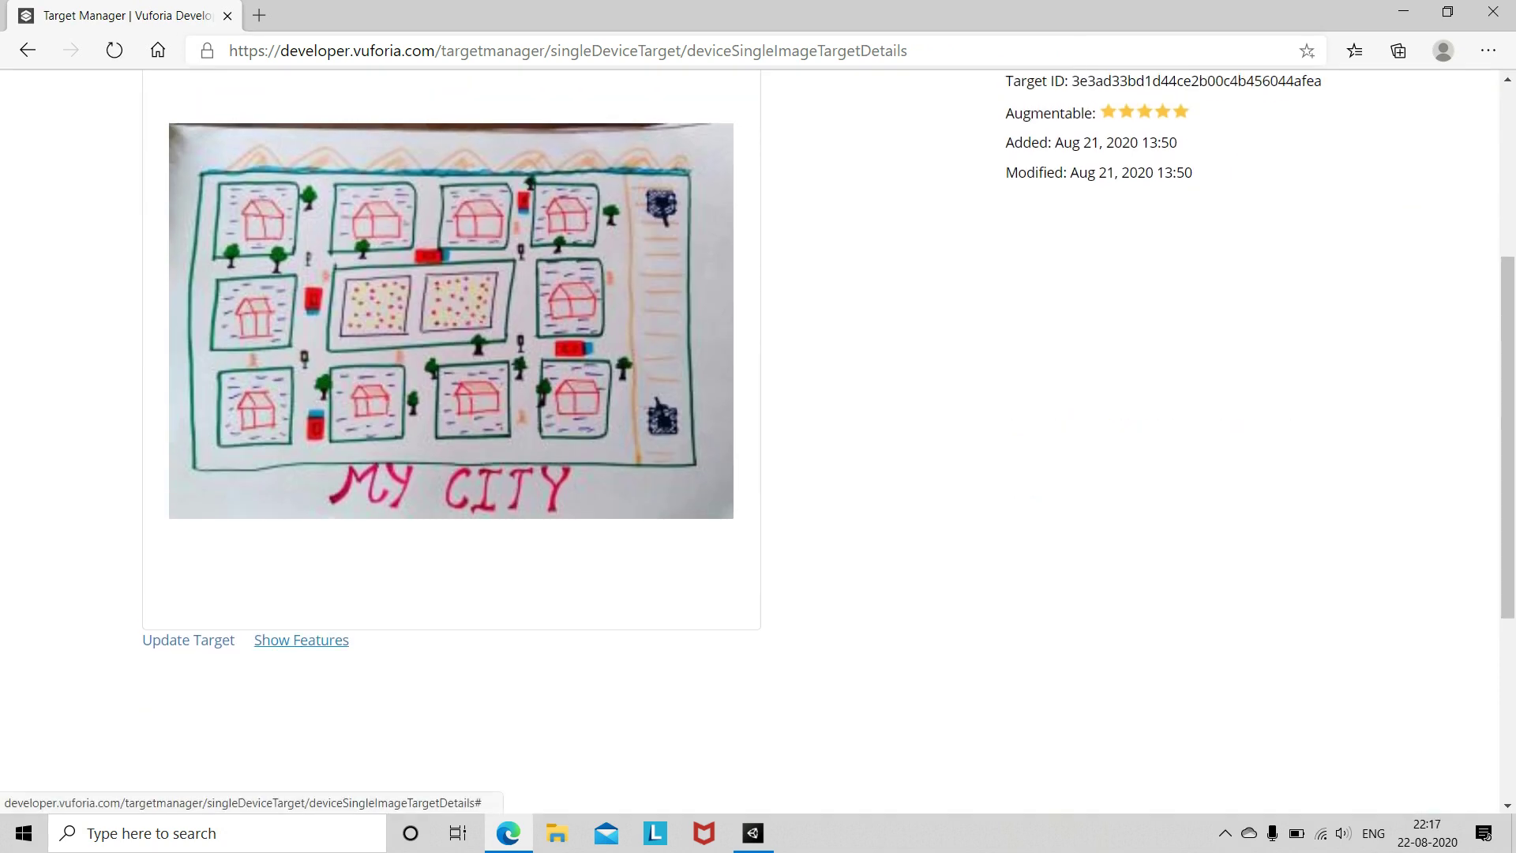
- Show then hide the mycity target's feature points and return to the MyCity target list
{"action": "left_click", "coordinate": [300, 640]}
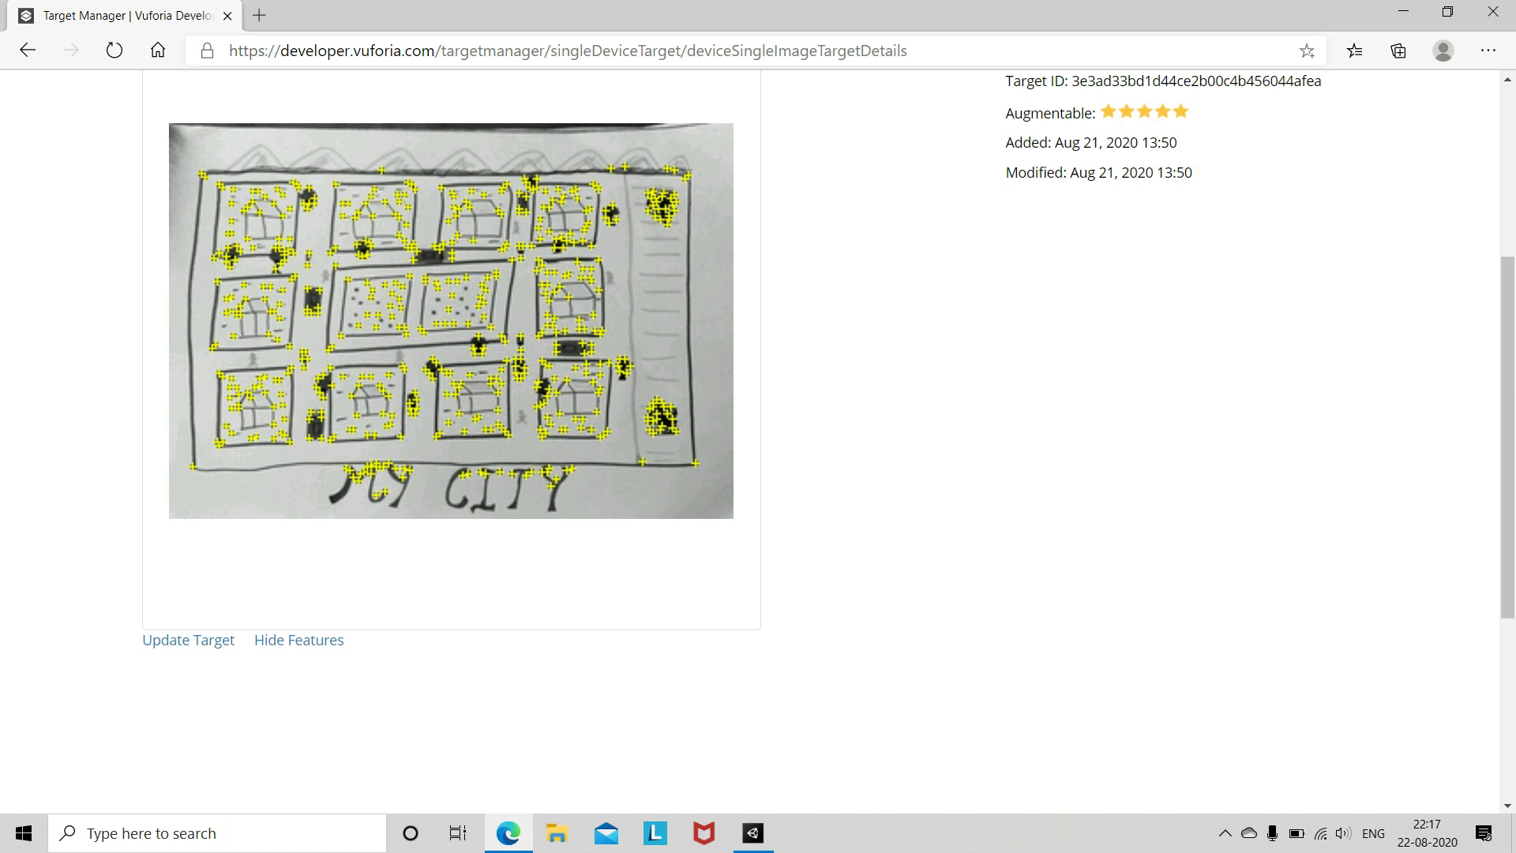
{"action": "left_click", "coordinate": [299, 640]}
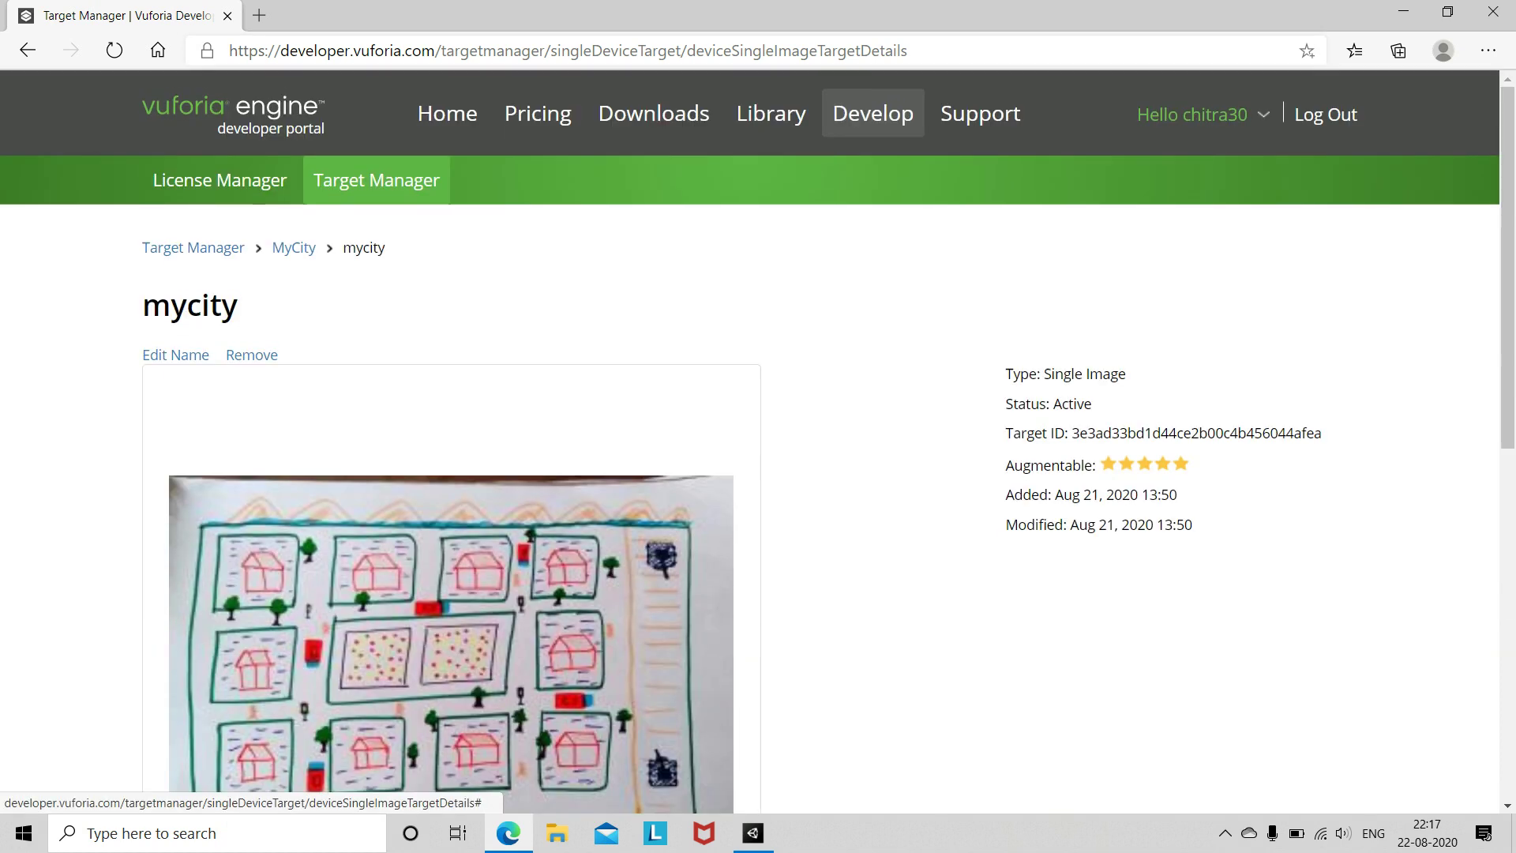
{"action": "left_click", "coordinate": [294, 247]}
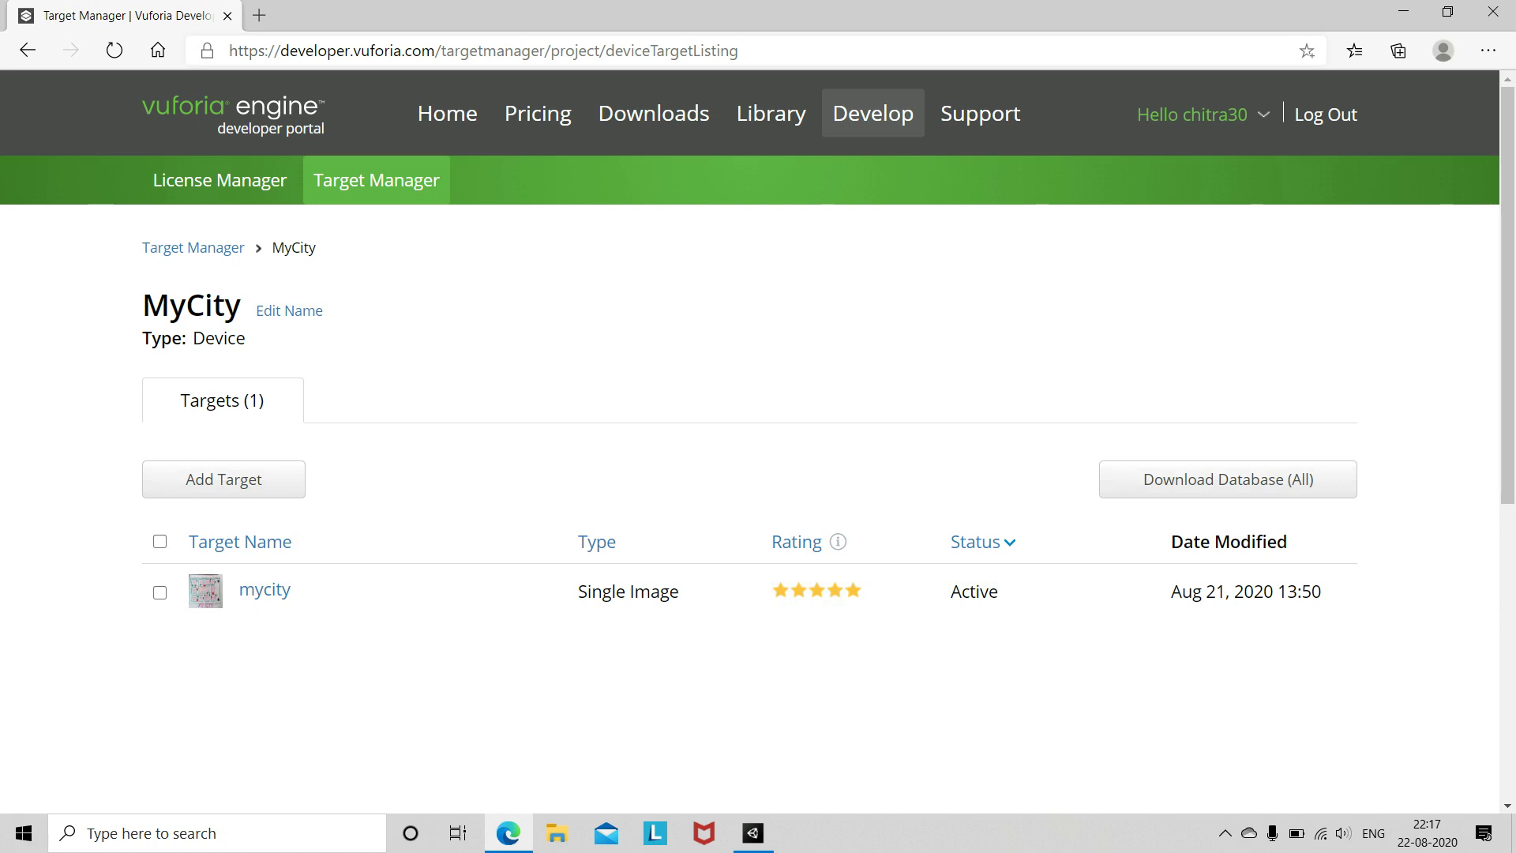
{"action": "mouse_move", "coordinate": [508, 833]}
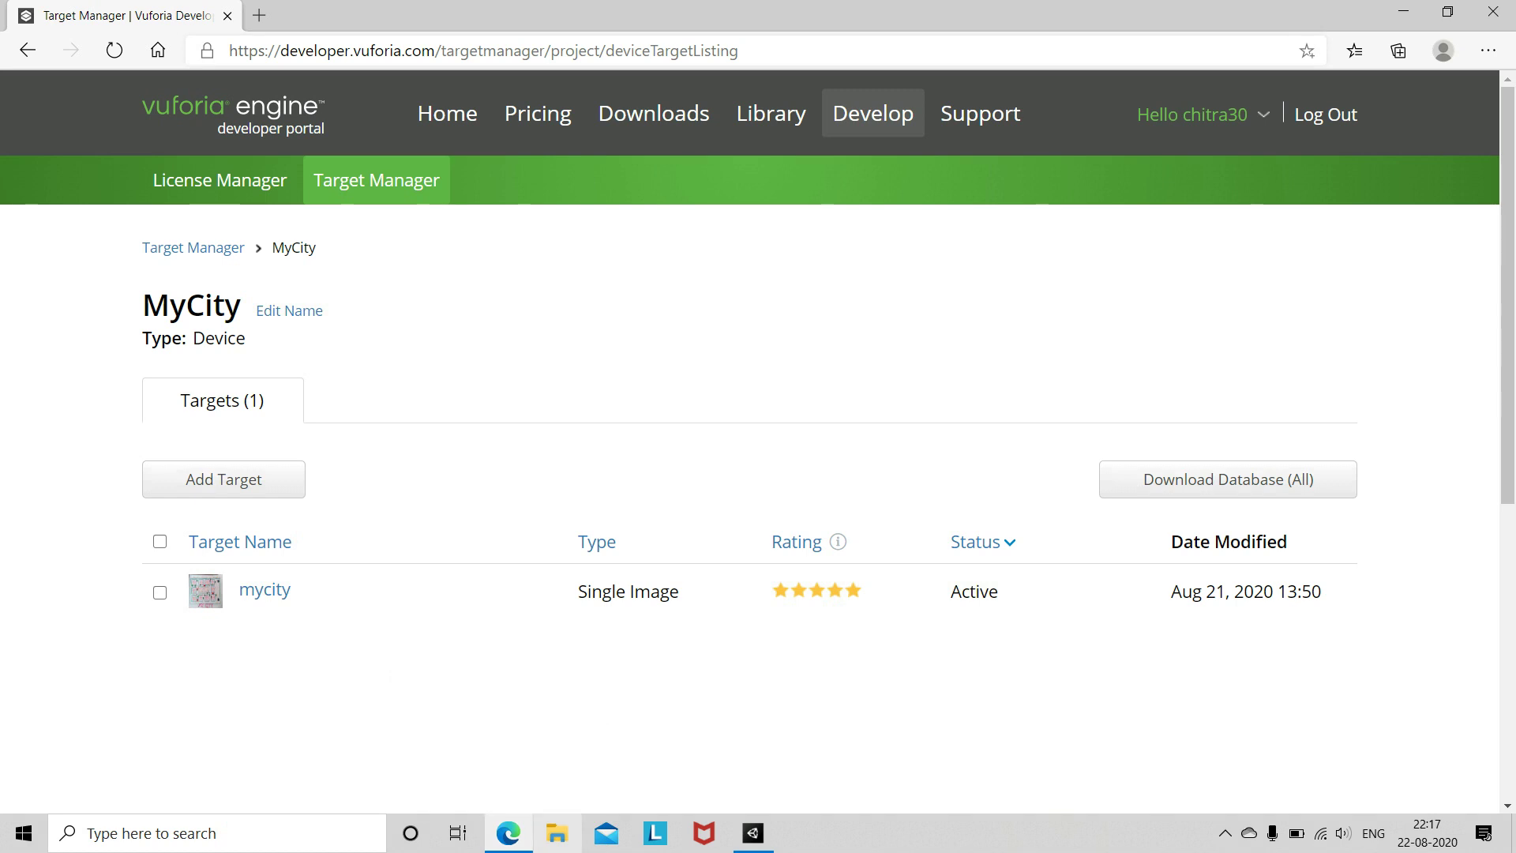
{"action": "left_click", "coordinate": [753, 833]}
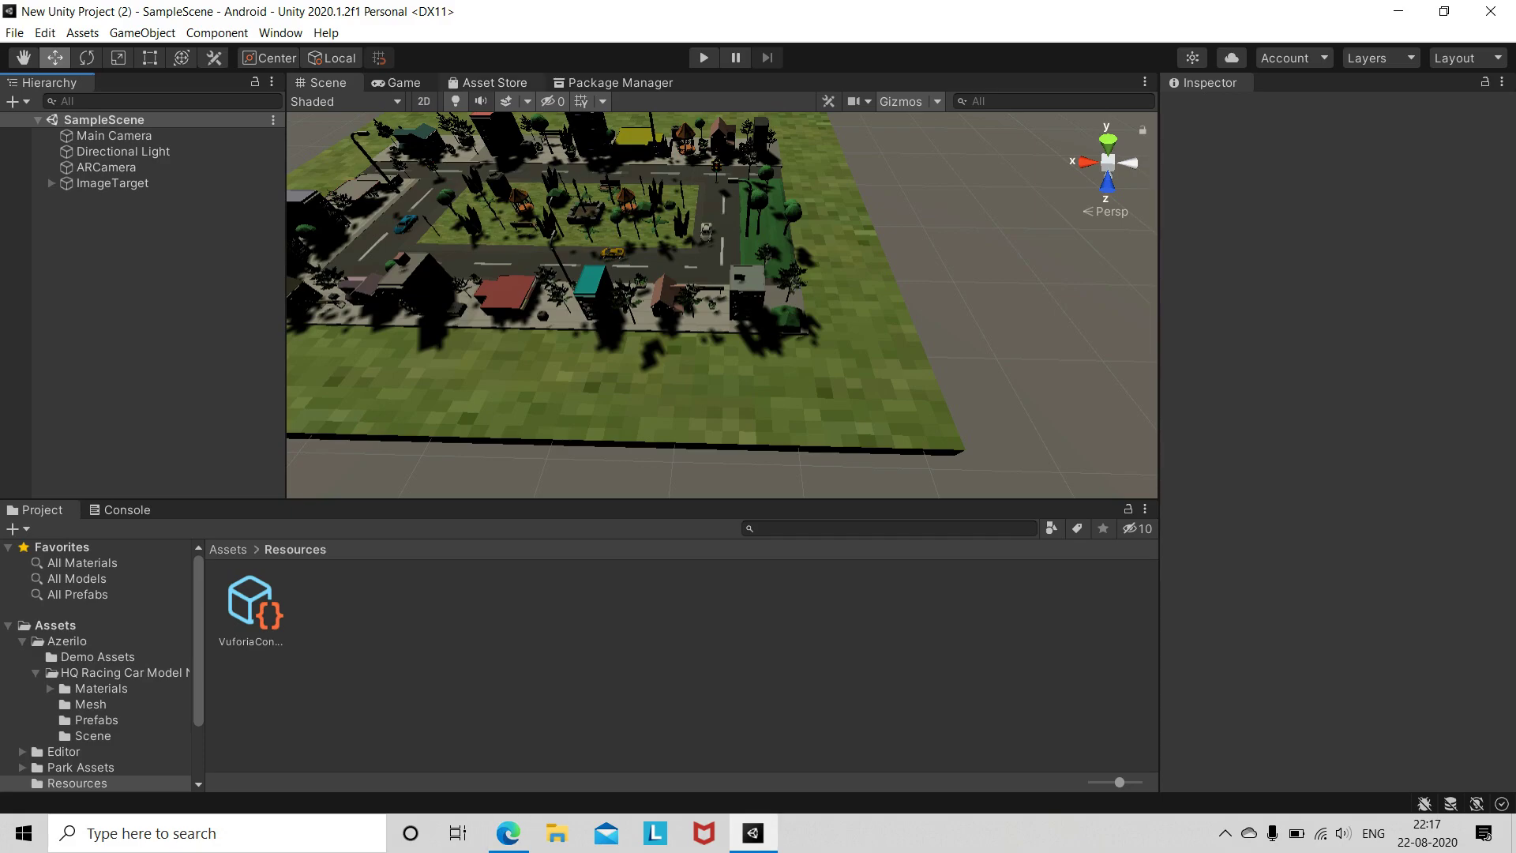
{"action": "key", "text": "ctrl+9"}
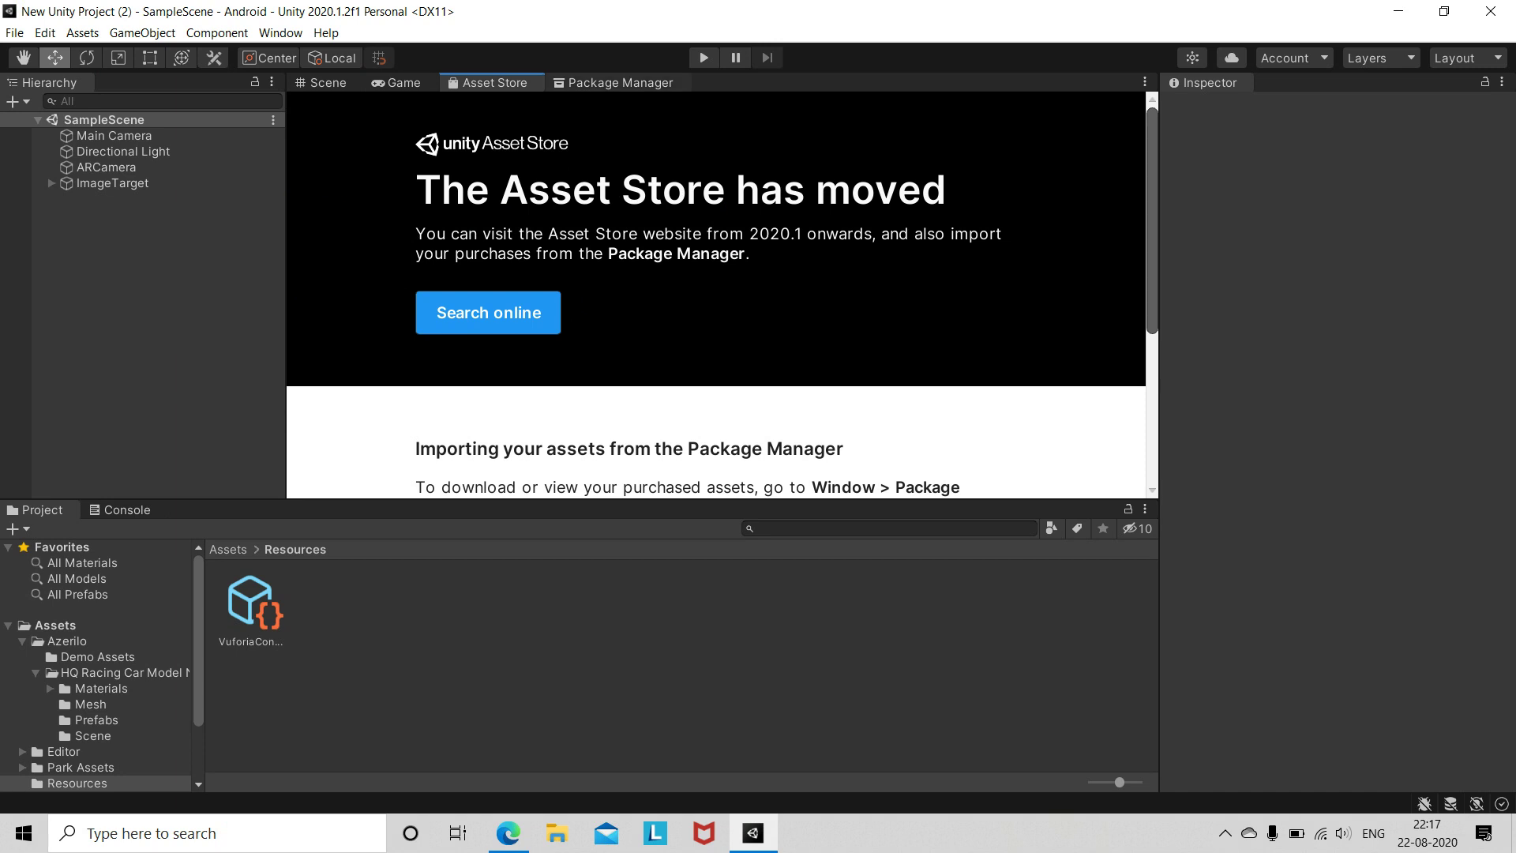
{"action": "left_click", "coordinate": [614, 82]}
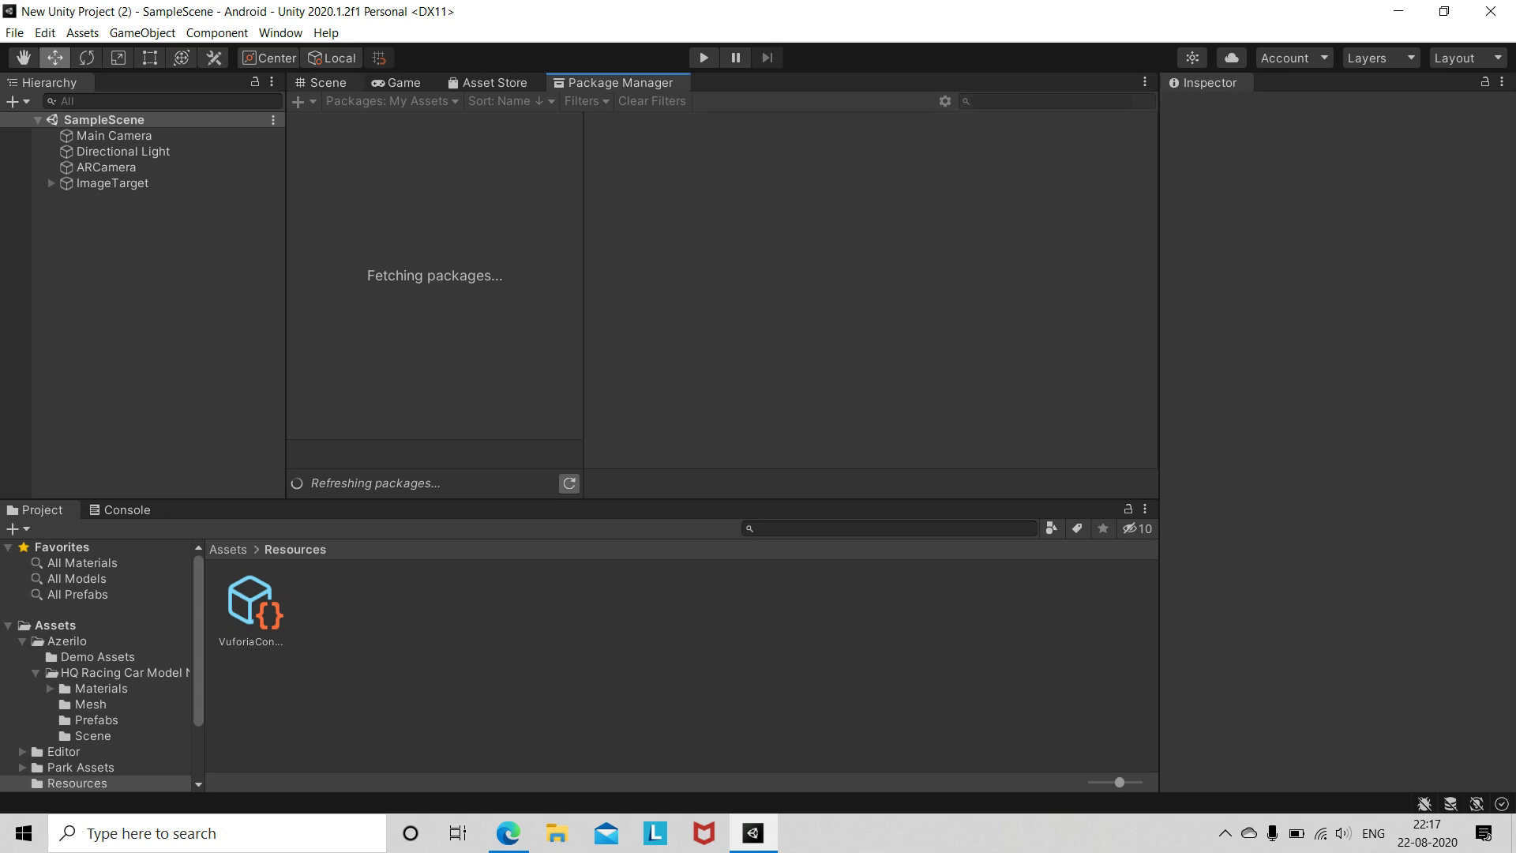
{"action": "key", "text": "ctrl+1"}
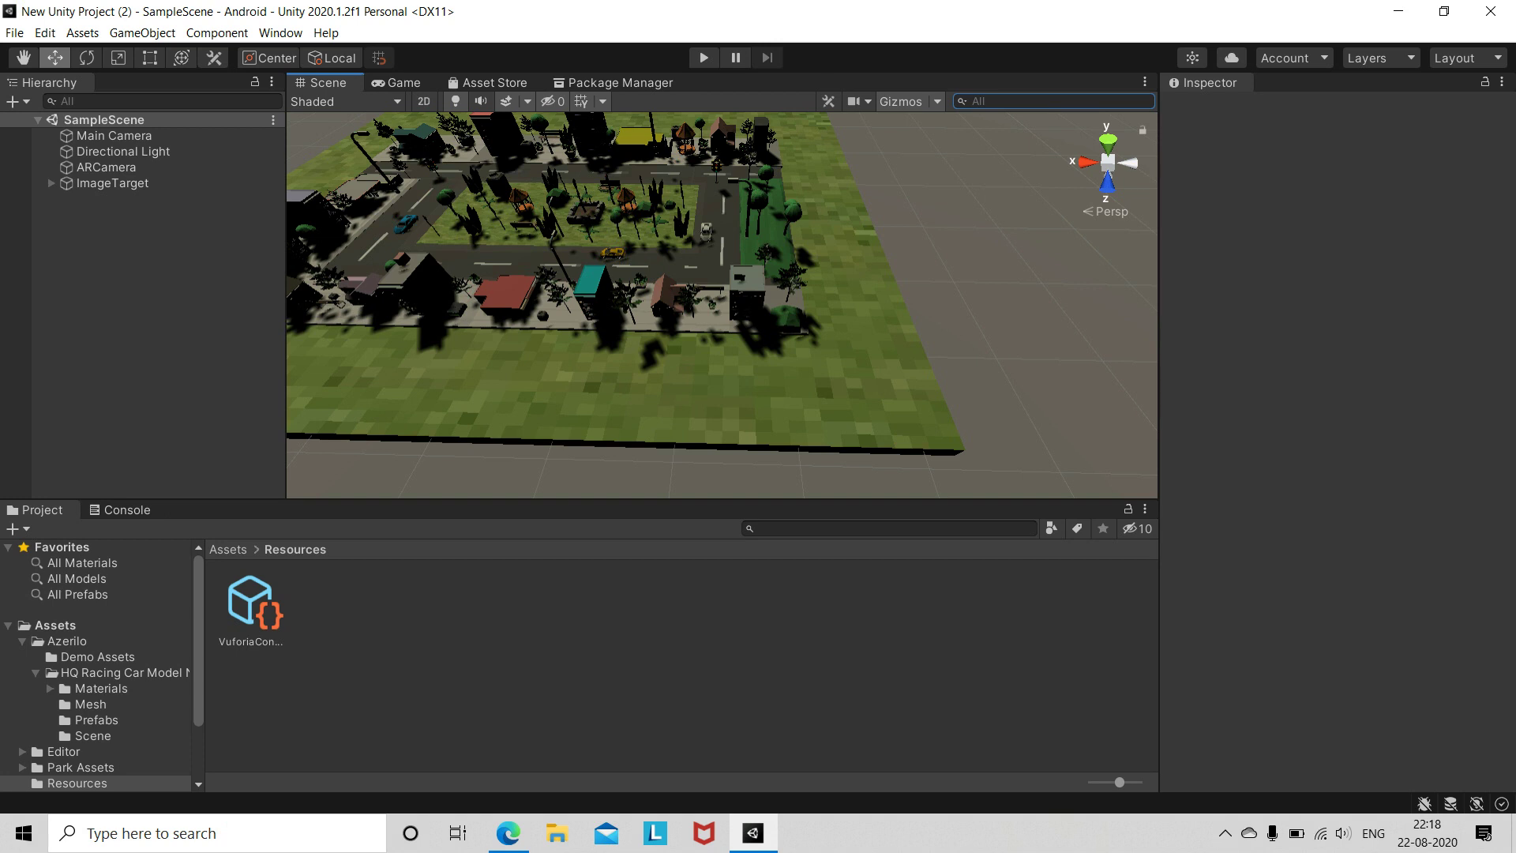
{"action": "scroll", "coordinate": [721, 304], "scroll_direction": "up", "scroll_amount": 5}
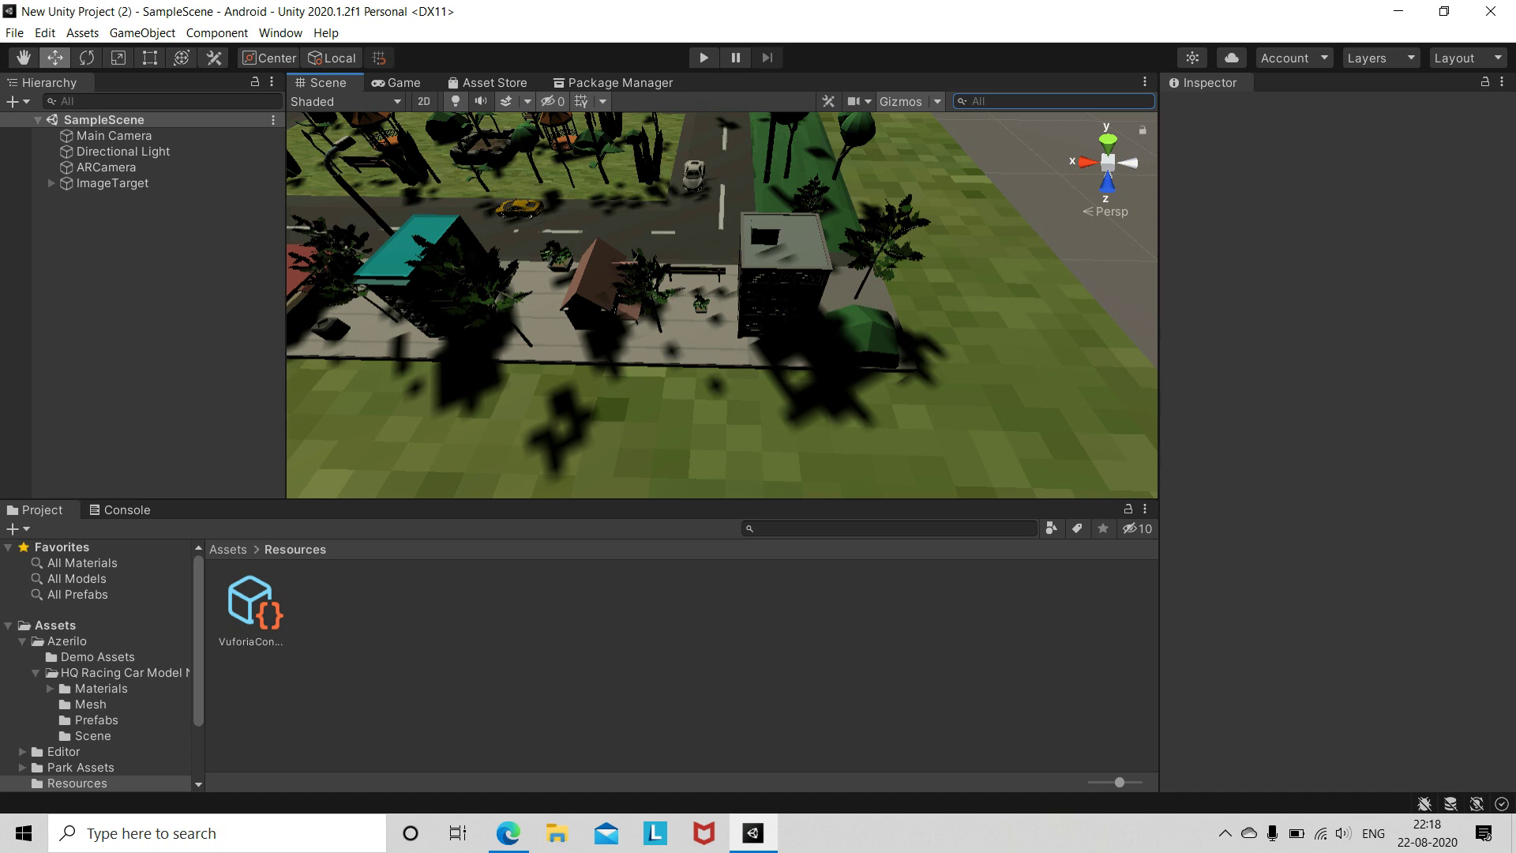
{"action": "scroll", "coordinate": [846, 155], "scroll_direction": "down", "scroll_amount": 10}
{"action": "scroll", "coordinate": [846, 196], "scroll_direction": "up", "scroll_amount": 8}
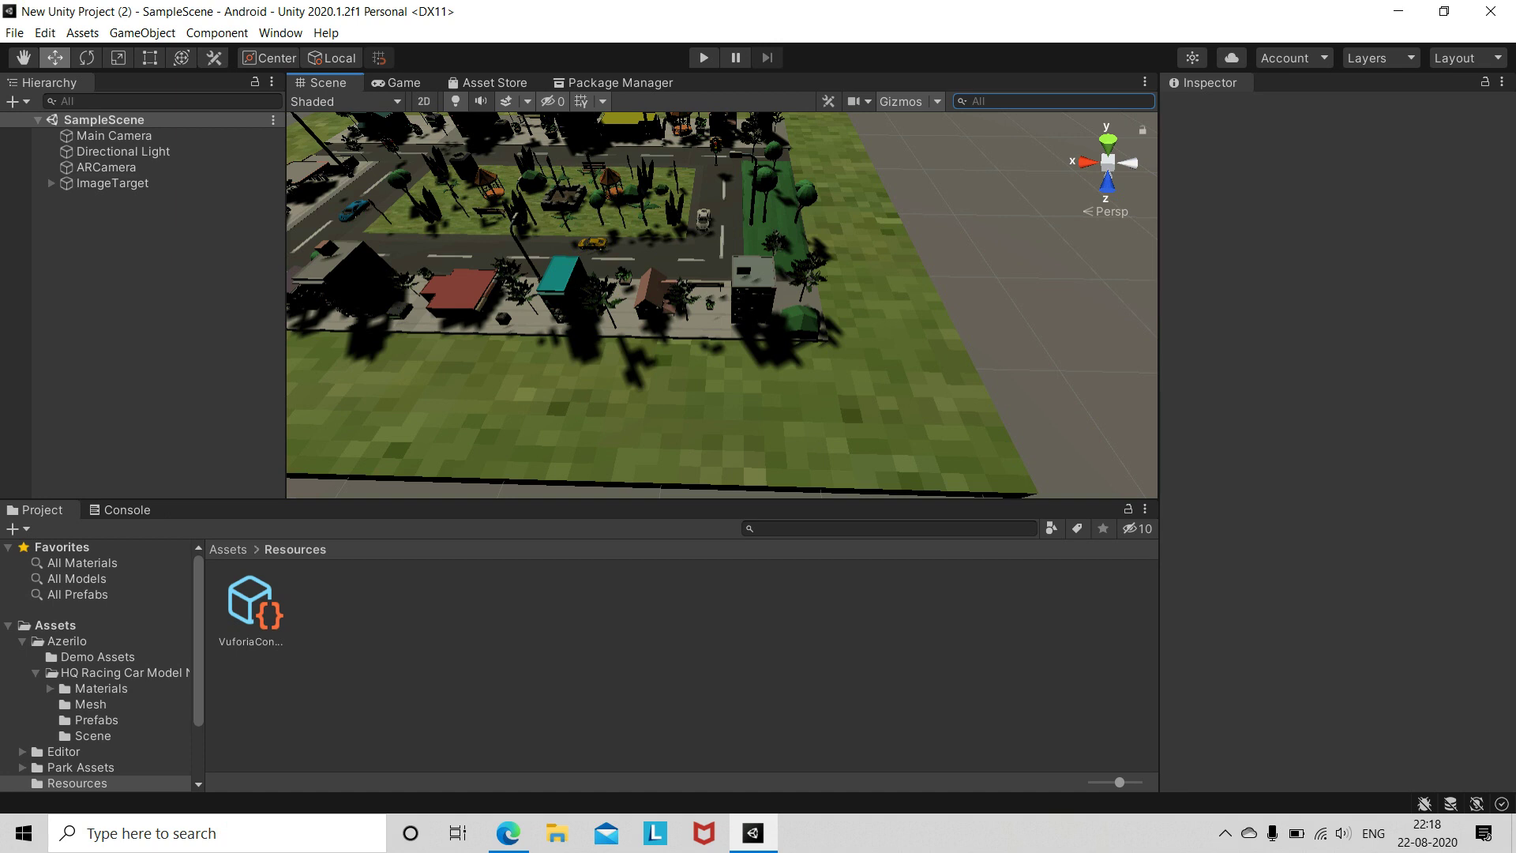
{"action": "left_click", "coordinate": [51, 183]}
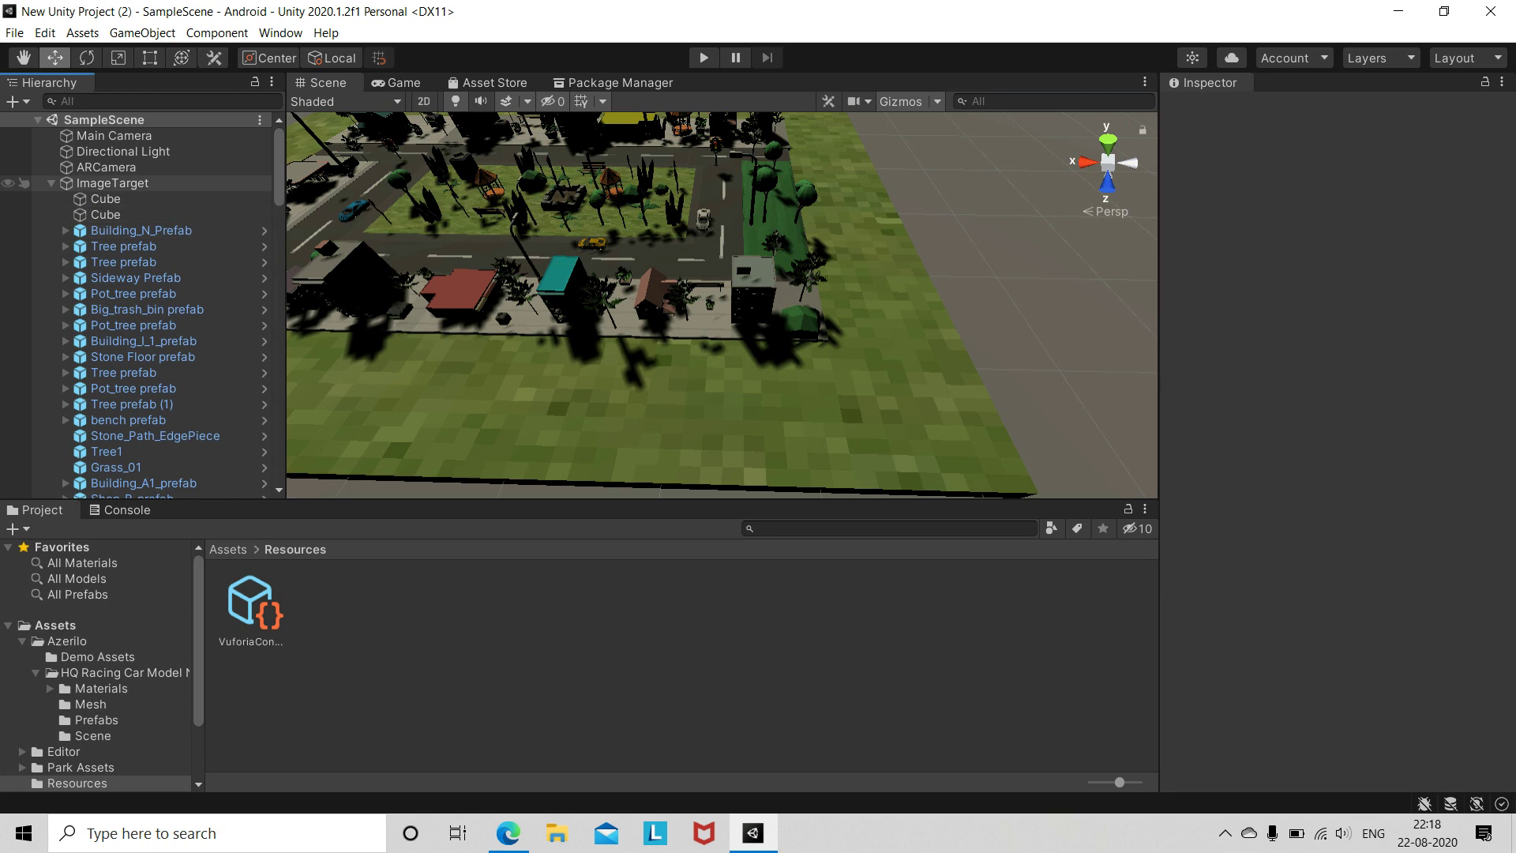
{"action": "left_click", "coordinate": [52, 183]}
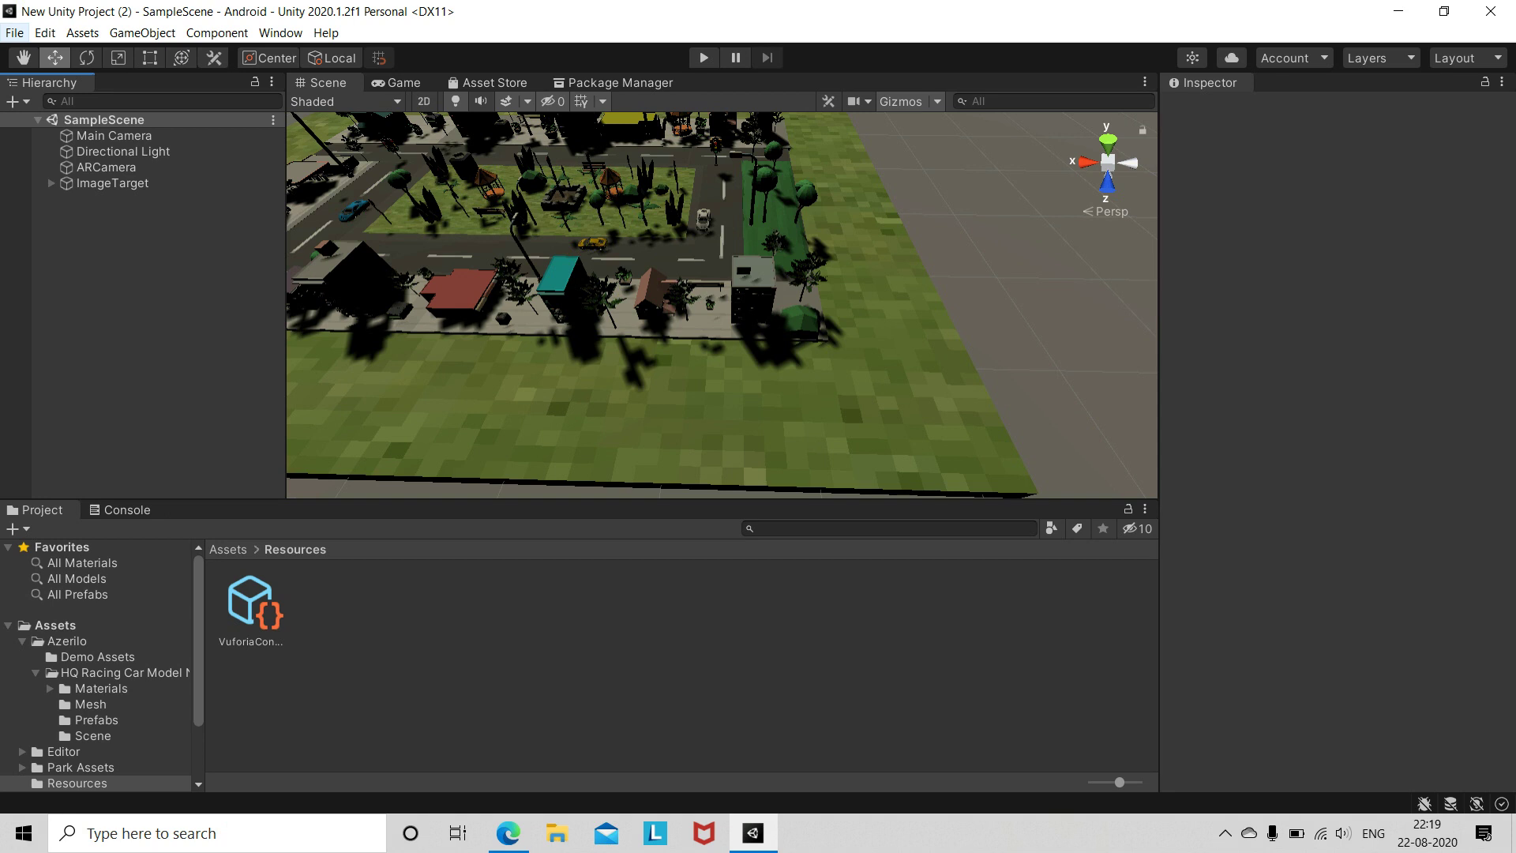
{"action": "left_click", "coordinate": [14, 32]}
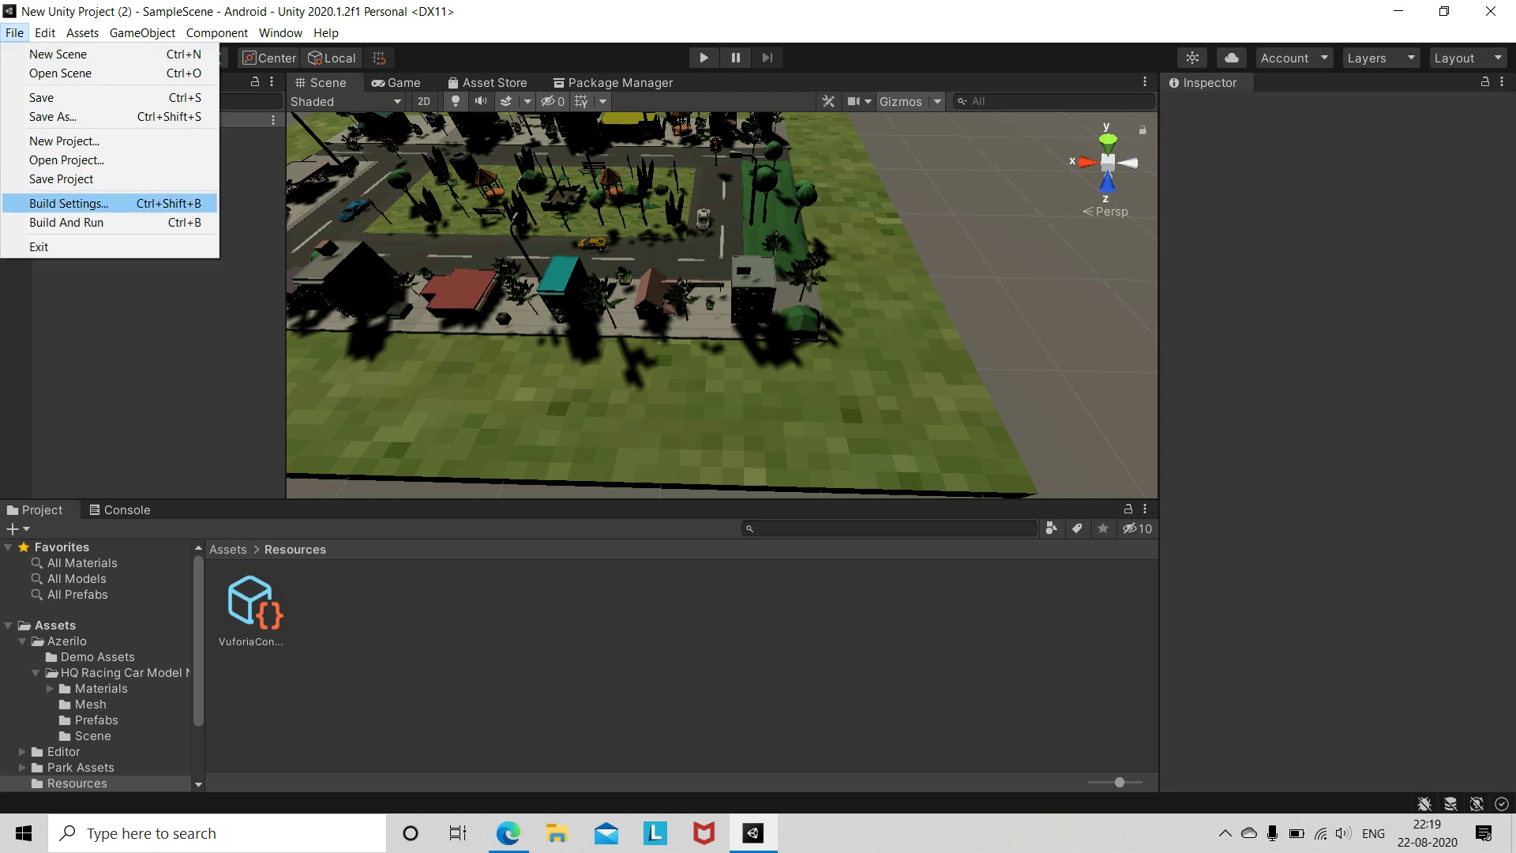
- Open Build Settings and review the Android Player Settings page before closing Project Settings
{"action": "left_click", "coordinate": [69, 203]}
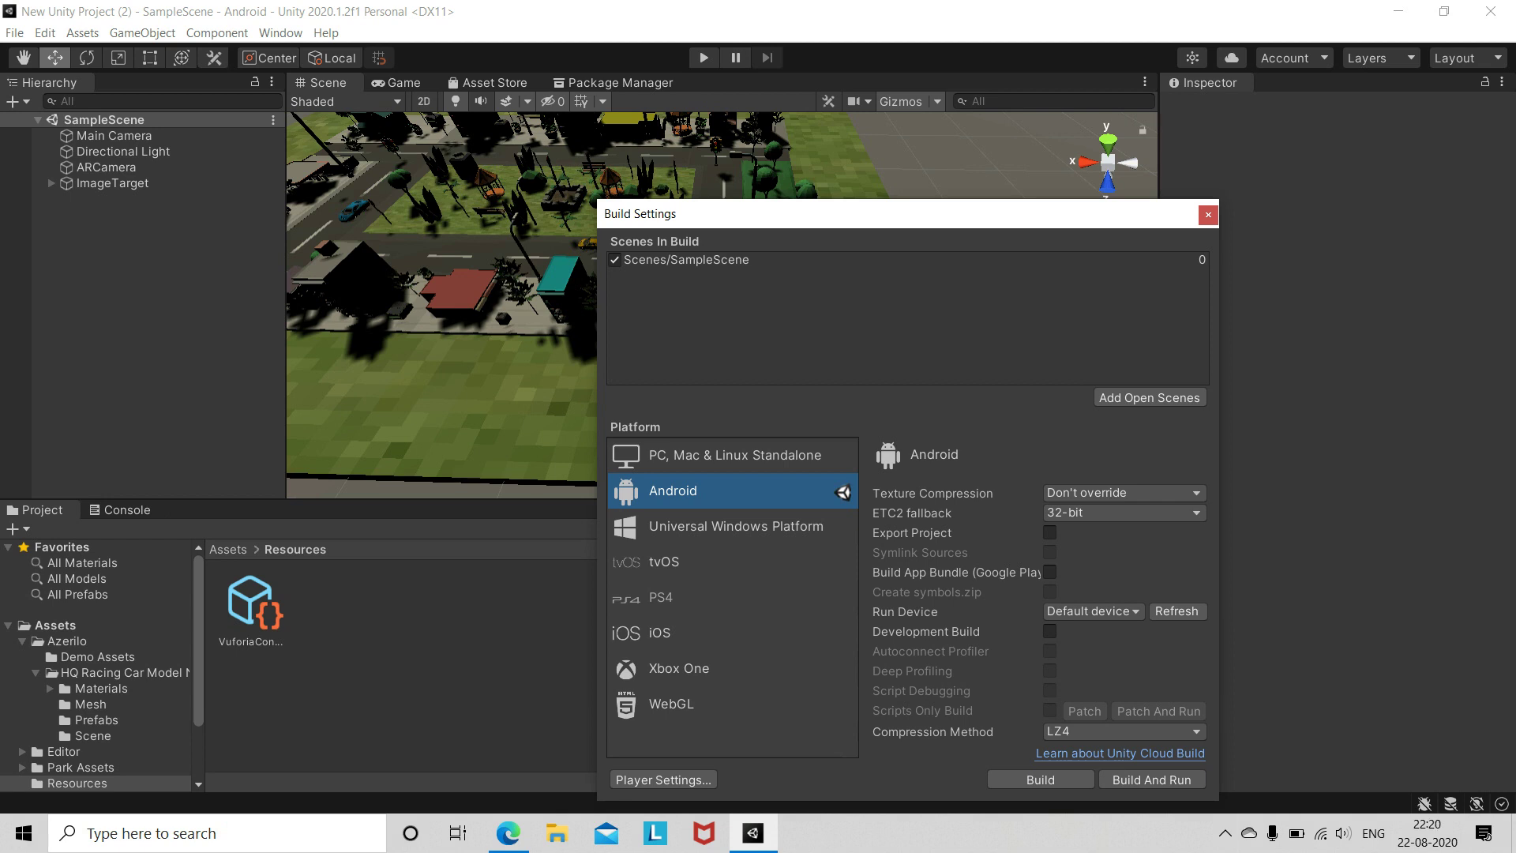
{"action": "left_click", "coordinate": [663, 780]}
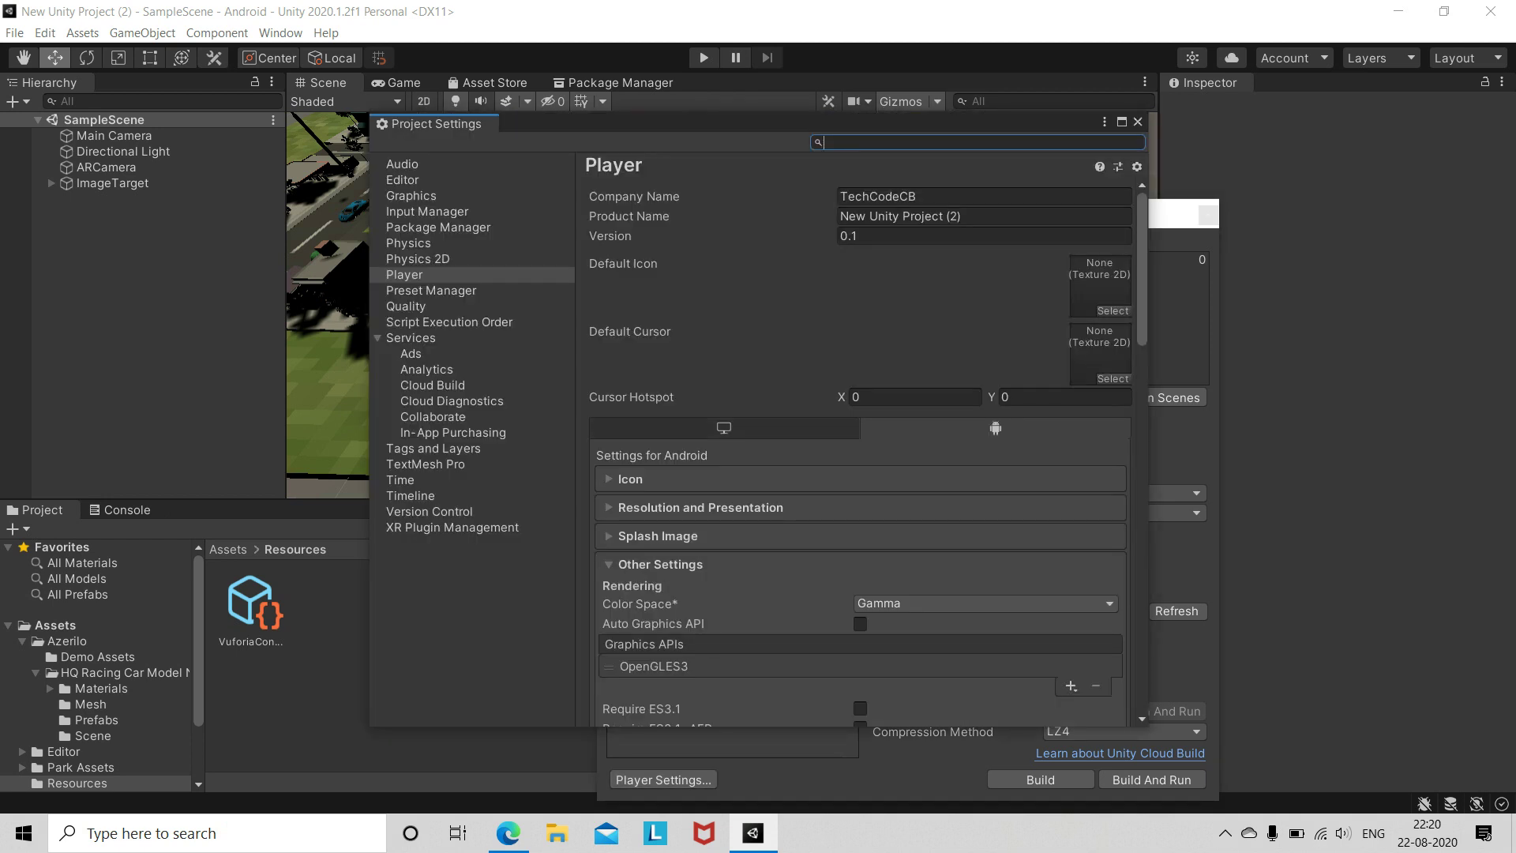
{"action": "scroll", "coordinate": [724, 446], "scroll_direction": "down", "scroll_amount": 15}
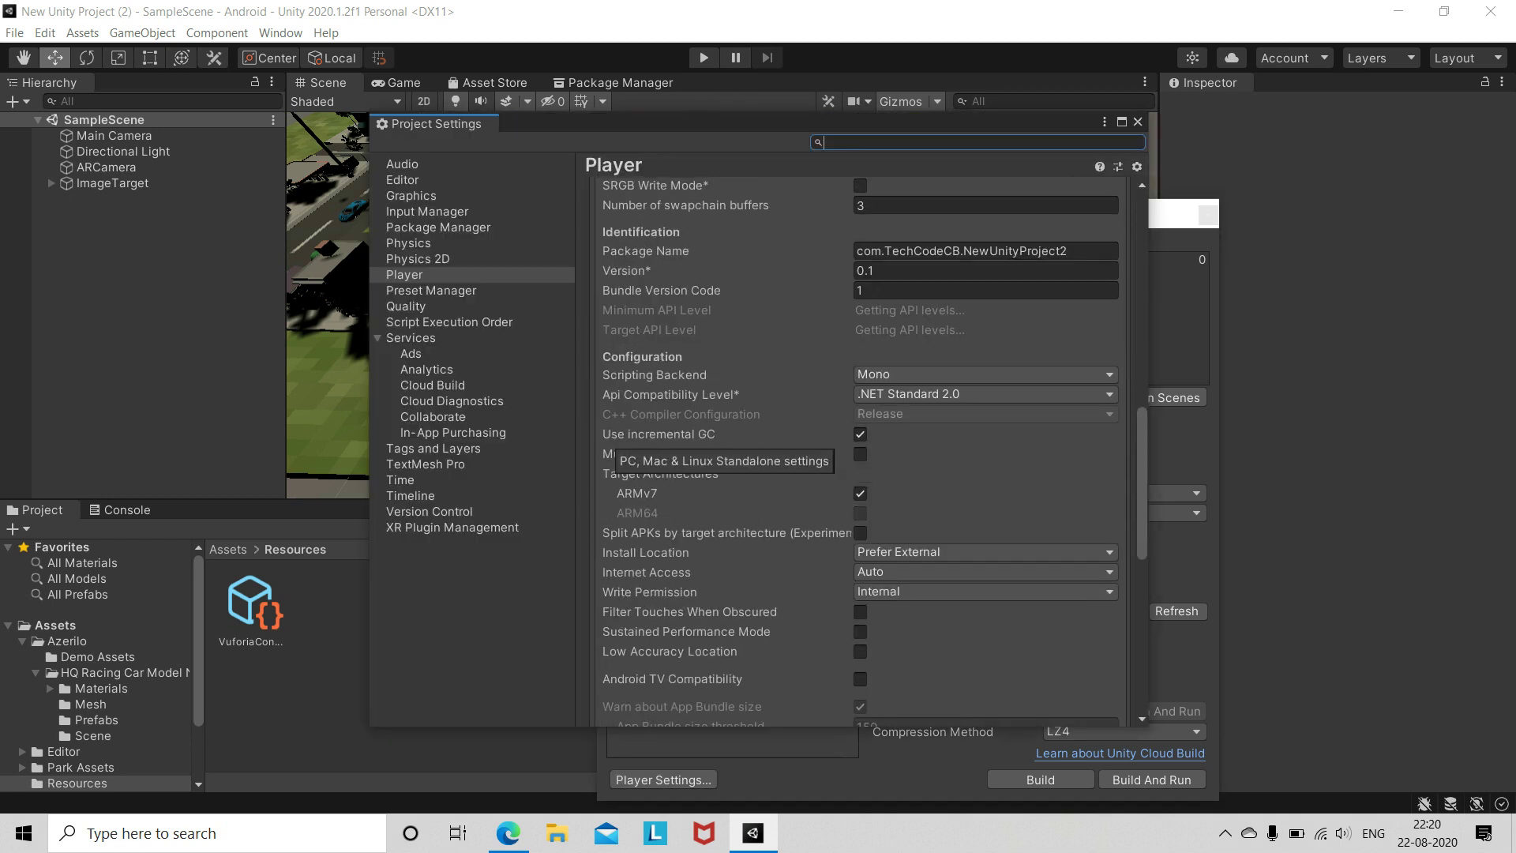
{"action": "scroll", "coordinate": [724, 446], "scroll_direction": "down", "scroll_amount": 15}
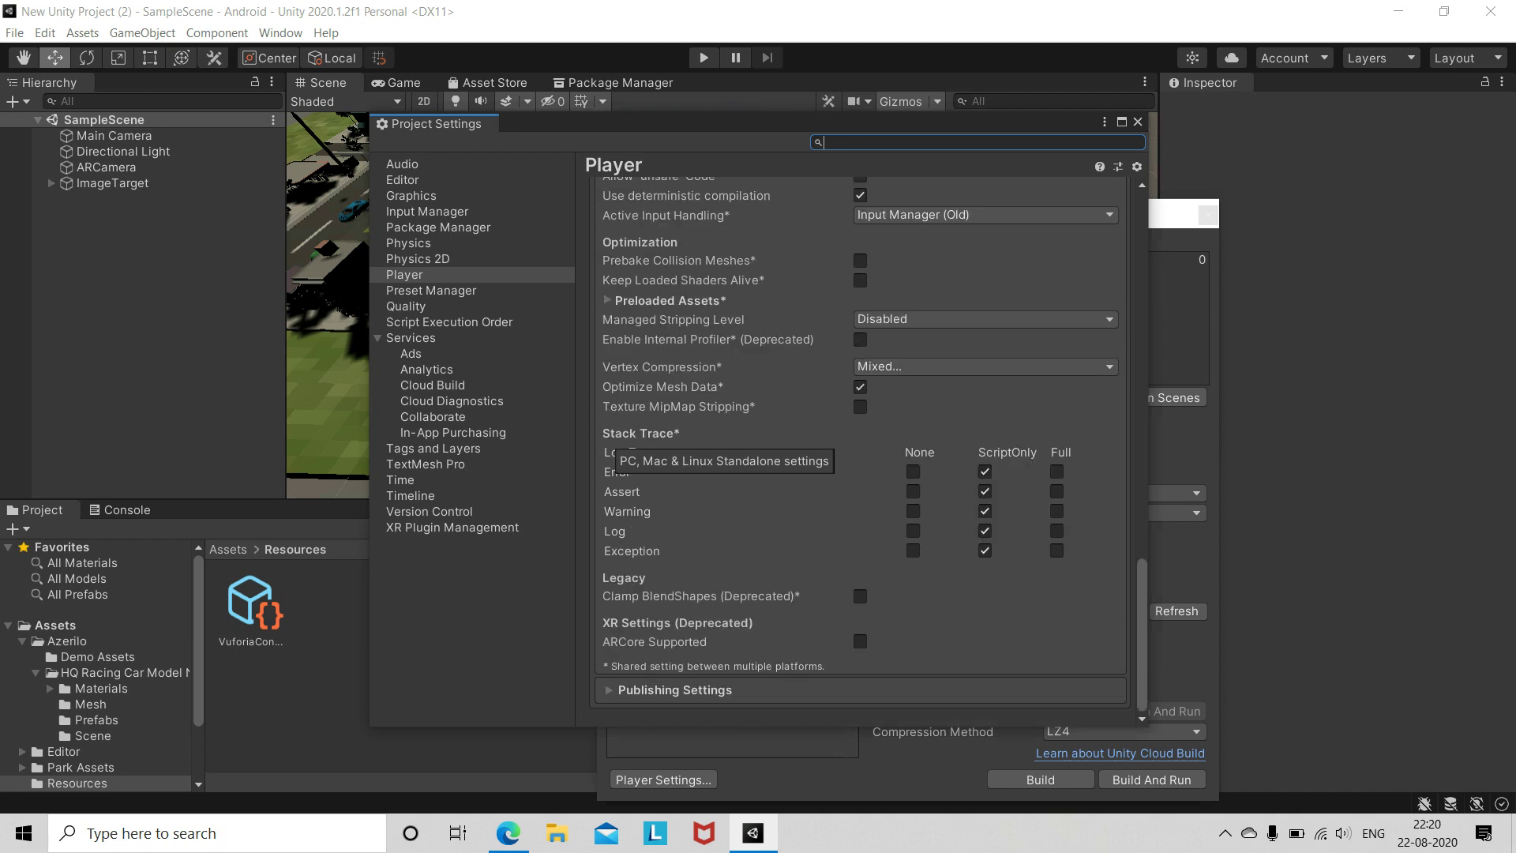
{"action": "scroll", "coordinate": [724, 446], "scroll_direction": "up", "scroll_amount": 12}
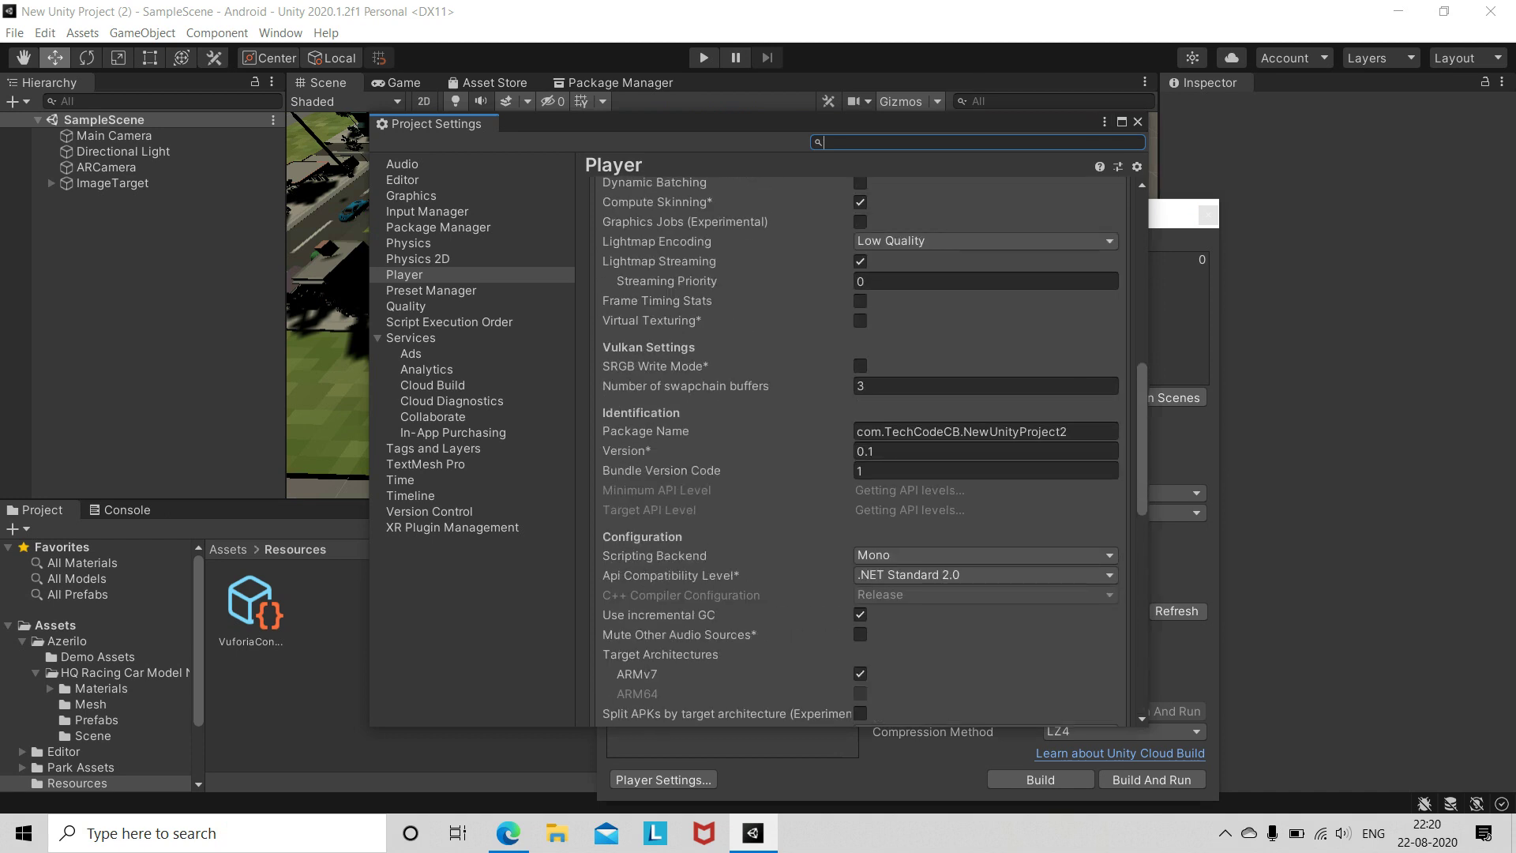
{"action": "left_click", "coordinate": [1138, 122]}
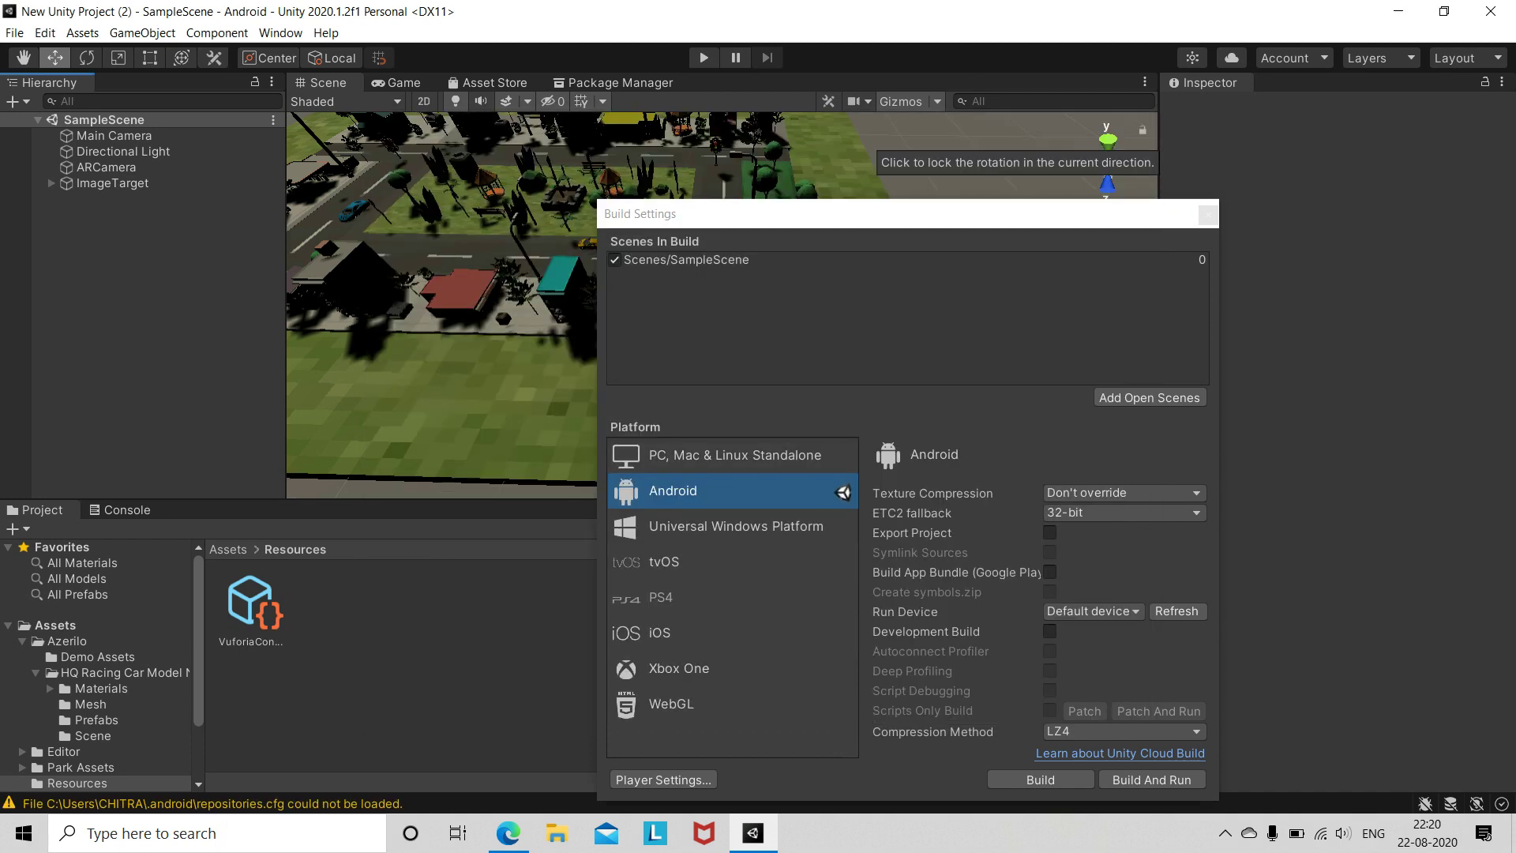